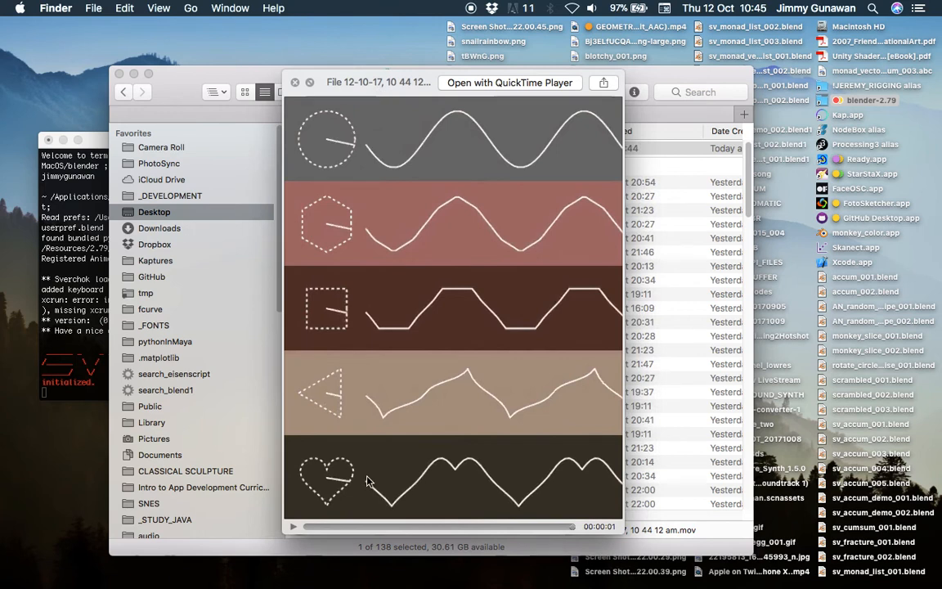
# - Scrub through the previewed reference clip of shapes tracing waveforms
pyautogui.moveTo(332, 524); pyautogui.dragTo(321, 523)
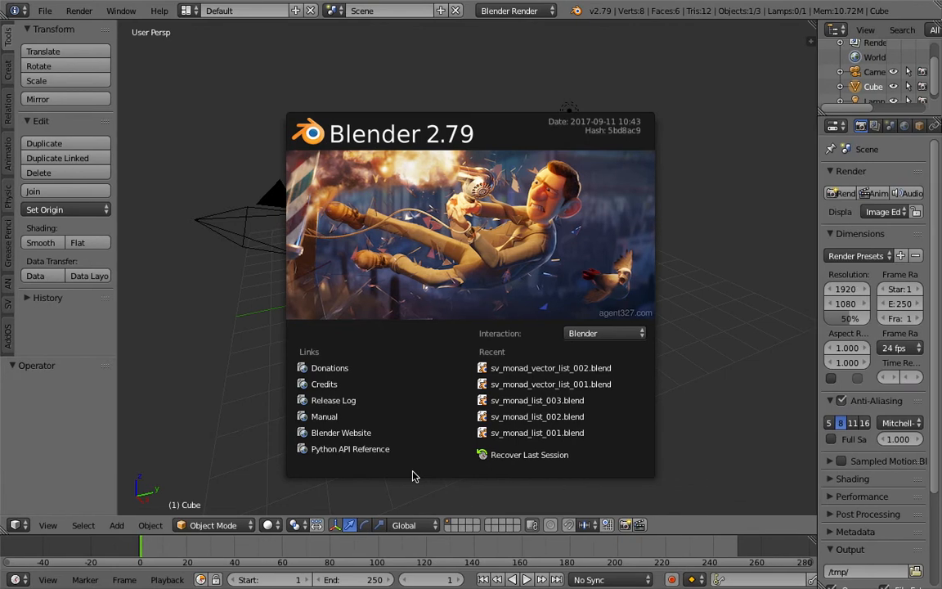
# - In Blender, switch to the Compositing screen layout and delete every object in the default scene
pyautogui.click(185, 10)
pyautogui.click(186, 10)
pyautogui.click(209, 59)
pyautogui.press('KP_0')
pyautogui.press('a')
pyautogui.press('a')
pyautogui.press('x')
pyautogui.click(565, 421)
# - Merge the lower areas into one wide 3D view and set it to the top view
pyautogui.moveTo(379, 353); pyautogui.dragTo(433, 412)
pyautogui.click(50, 580)
pyautogui.click(72, 511)
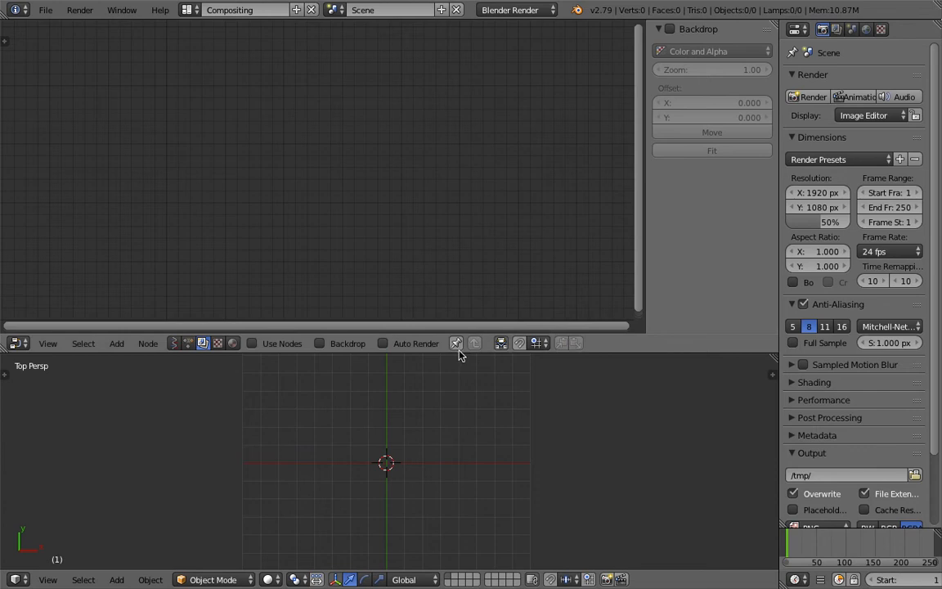
# - Enlarge the 3D view, create a new Sverchok node tree and add an NGon node to it
pyautogui.moveTo(460, 335); pyautogui.dragTo(460, 293)
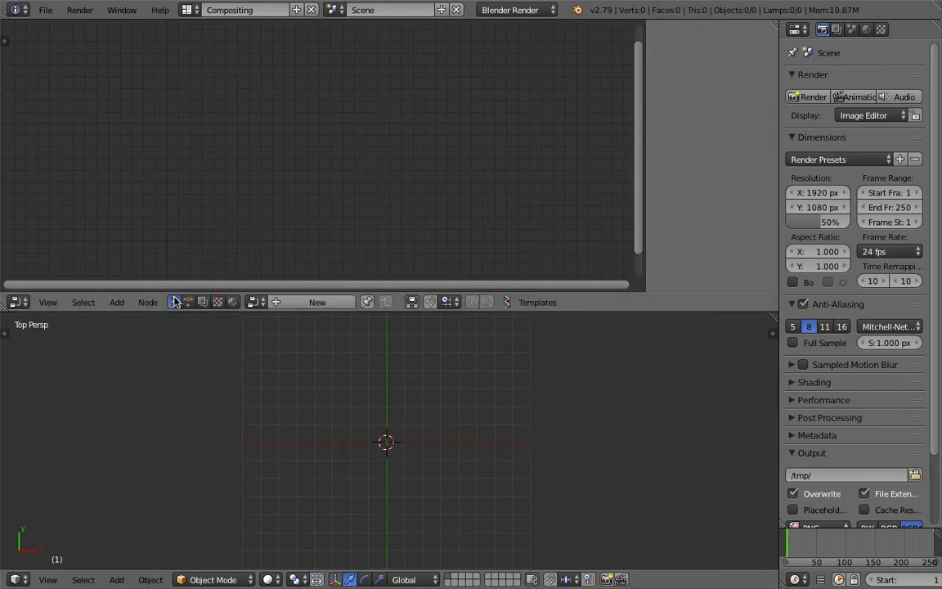
pyautogui.click(278, 302)
pyautogui.hotkey('shift', 'a')
pyautogui.click(277, 183)
pyautogui.write('cir')
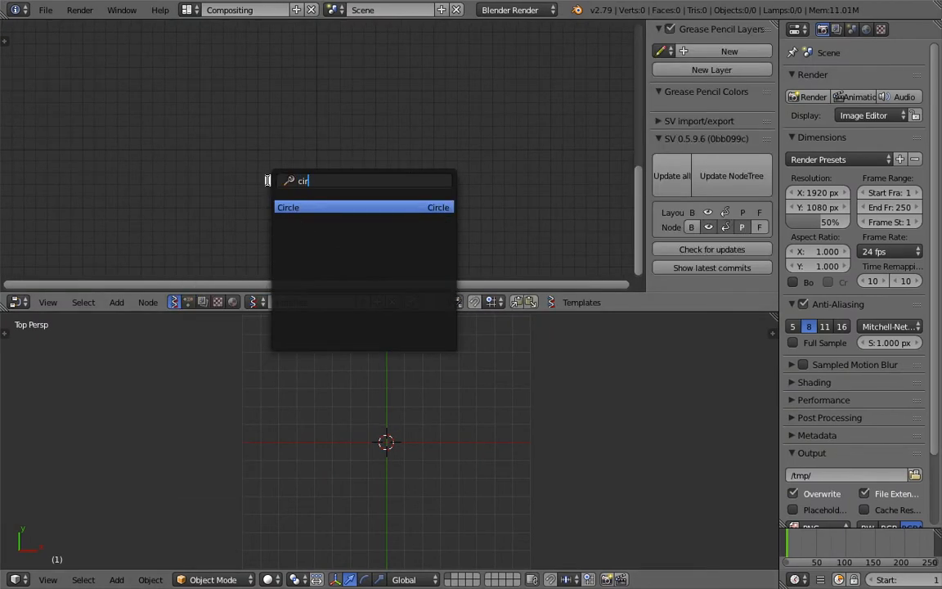
pyautogui.write('ng')
pyautogui.press('Return')
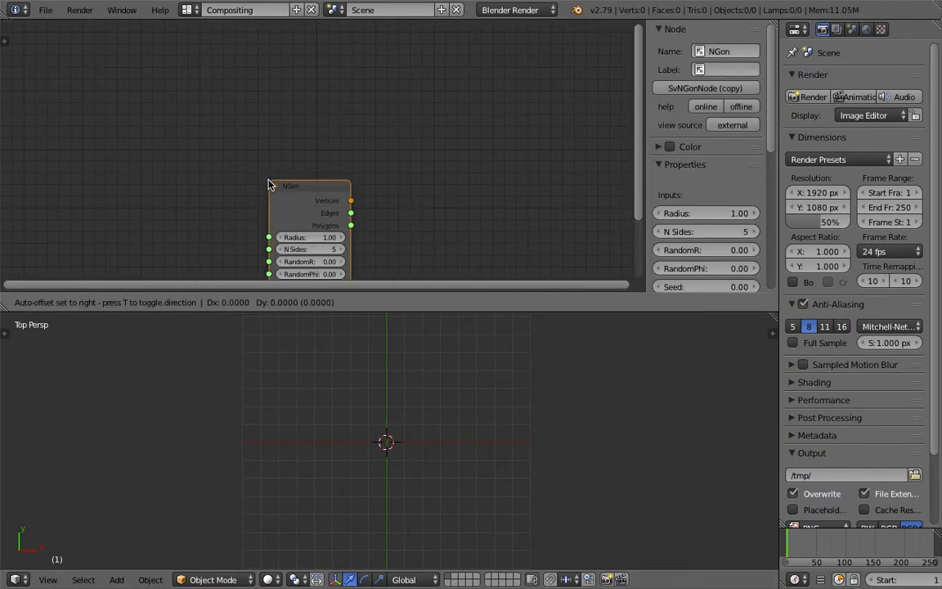
pyautogui.click(206, 137)
# - Add a Viewer Draw node and link the NGon's Vertices and Edges outputs to its vertices and edg_pol inputs
pyautogui.hotkey('shift', 'a')
pyautogui.click(338, 118)
pyautogui.write('viewer')
pyautogui.press('Return')
pyautogui.click(375, 122)
pyautogui.moveTo(286, 157)
pyautogui.mouseDown()
pyautogui.moveTo(376, 205)
pyautogui.moveTo(287, 167)
pyautogui.mouseUp()
# - Set the NGon node's N Sides to 8
pyautogui.scroll(4, 439, 409)
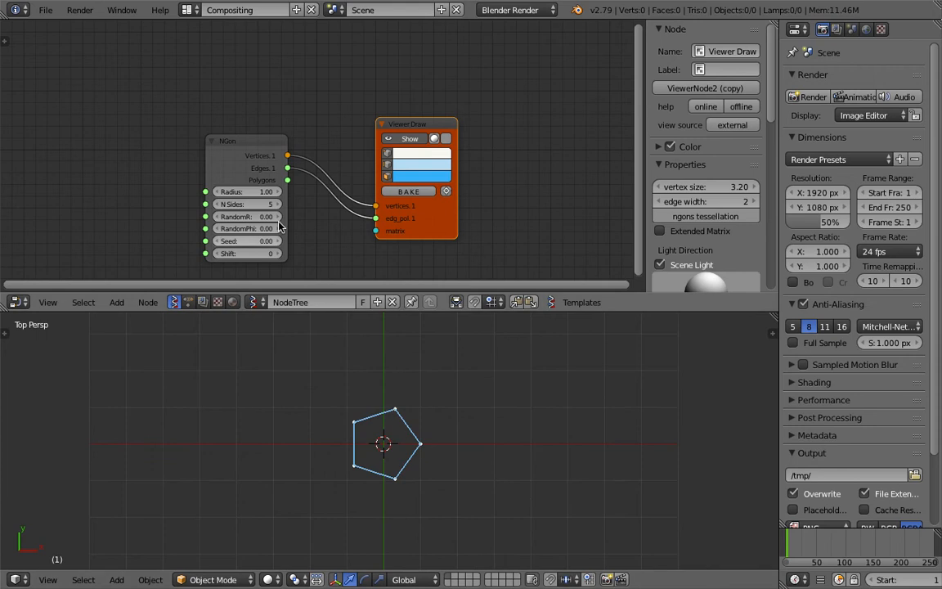
pyautogui.moveTo(257, 205)
pyautogui.mouseDown()
pyautogui.moveTo(327, 204)
pyautogui.moveTo(256, 204)
pyautogui.moveTo(273, 205)
pyautogui.mouseUp()
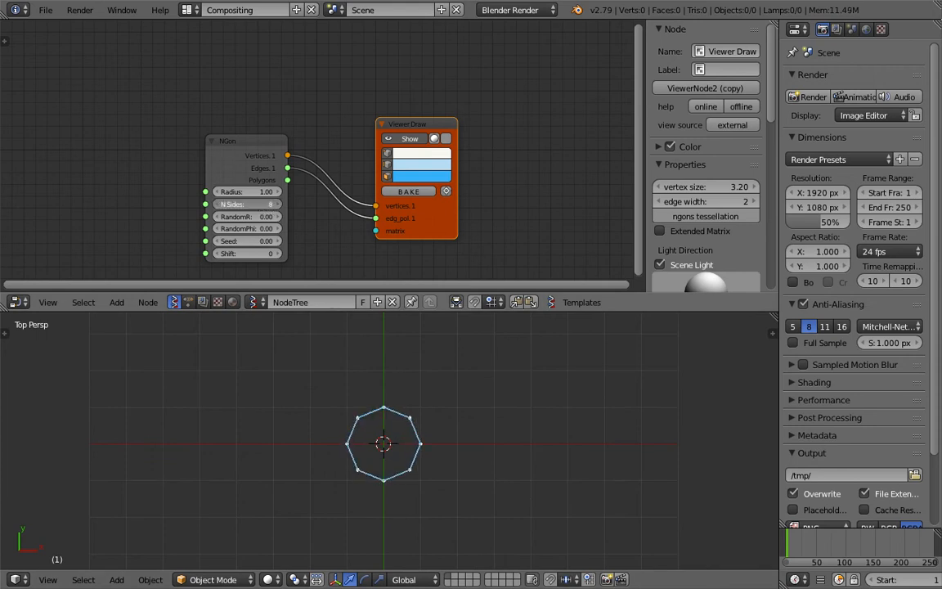
# - Save the file to the Desktop under a new name beginning with "resampling"
pyautogui.click(46, 10)
pyautogui.click(74, 129)
pyautogui.click(340, 67)
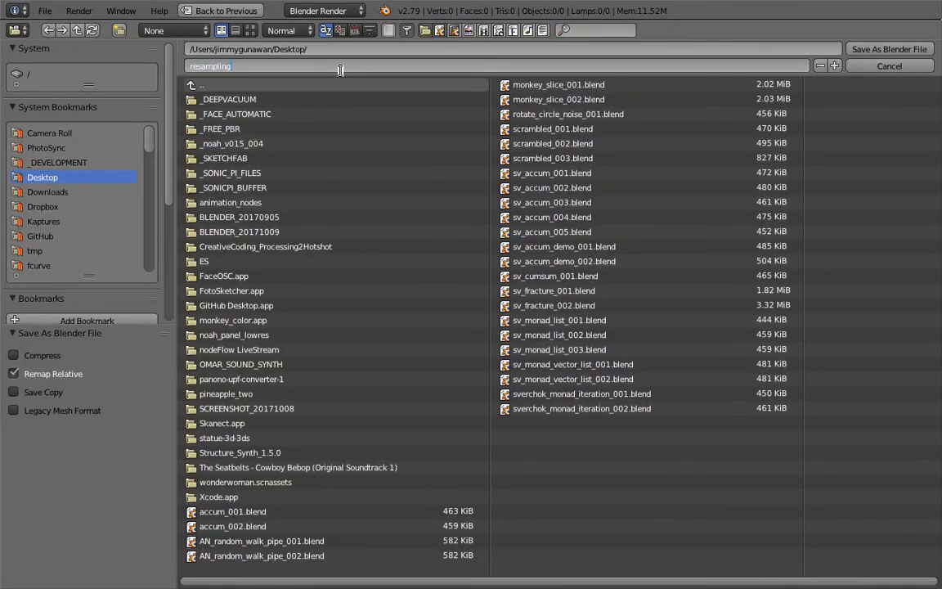
pyautogui.press('Return')
pyautogui.click(888, 49)
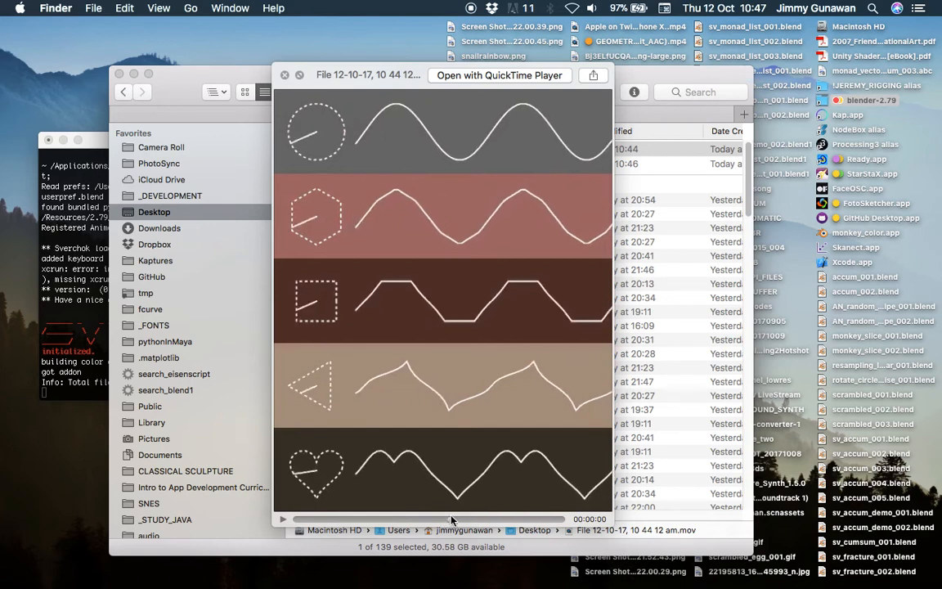
# - Return to Blender, collapse the node editor's sidebar and position the Viewer Draw node close beside the NGon node
pyautogui.hotkey('ctrl', 'Right')
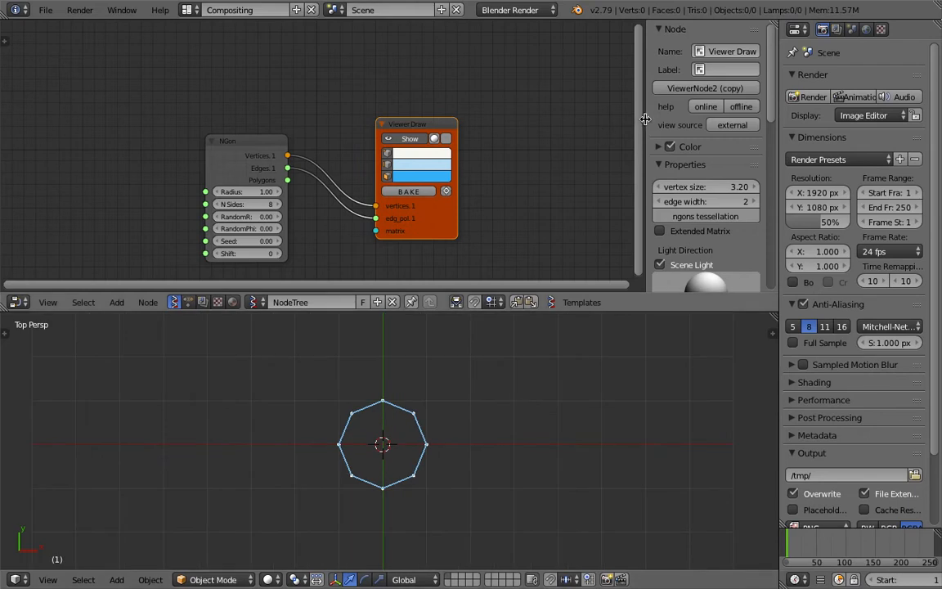
pyautogui.moveTo(645, 120); pyautogui.dragTo(769, 123)
pyautogui.moveTo(457, 125); pyautogui.dragTo(461, 101)
pyautogui.moveTo(326, 145); pyautogui.dragTo(297, 119)
pyautogui.scroll(1, 336, 121)
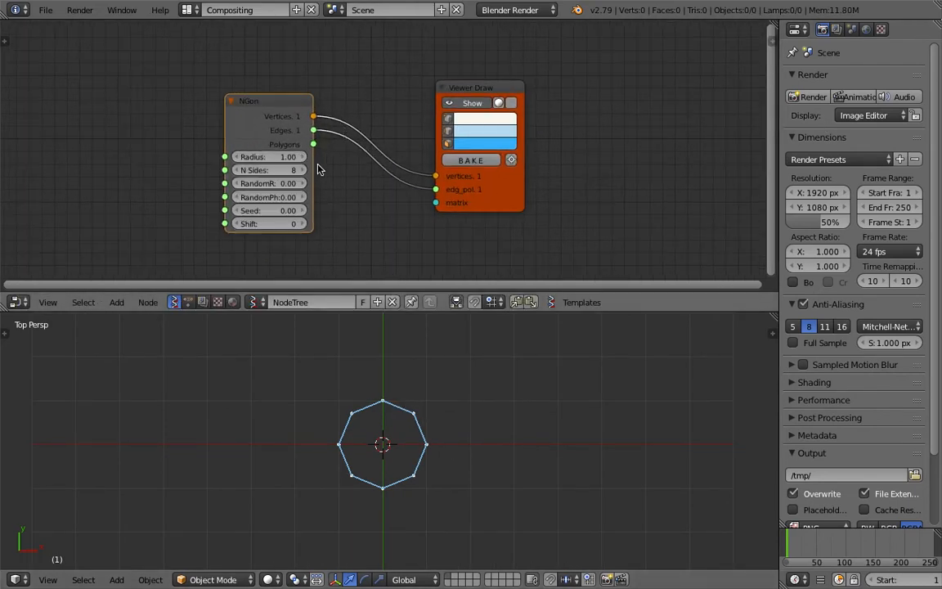
pyautogui.moveTo(468, 89); pyautogui.dragTo(408, 73)
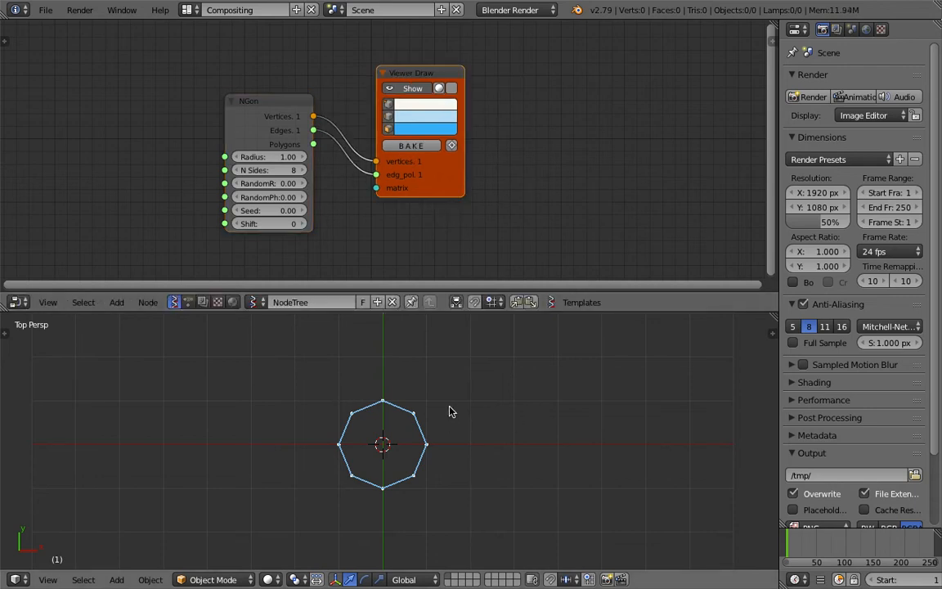
# - Add a Vector out node beside Viewer Draw and link the NGon's Vertices output to its Vectors input
pyautogui.moveTo(436, 182); pyautogui.dragTo(433, 170)
pyautogui.moveTo(432, 174); pyautogui.dragTo(361, 172, button='middle')
pyautogui.hotkey('alt', 'space')
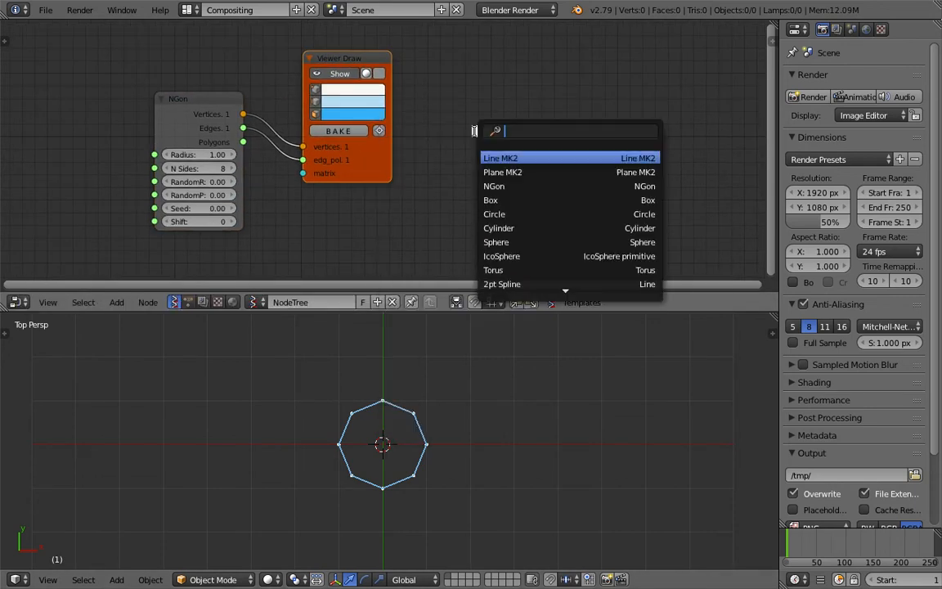
pyautogui.write('vector')
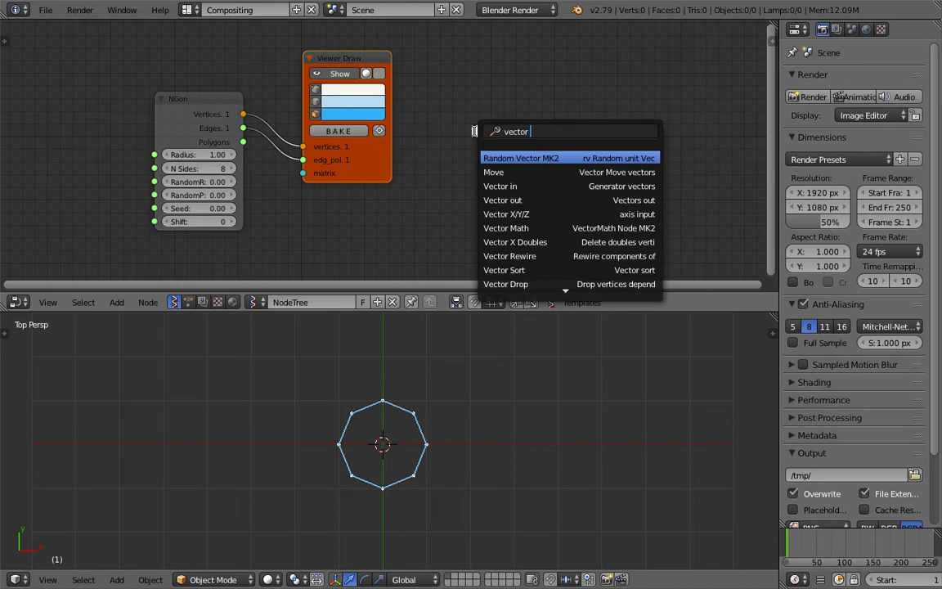
pyautogui.write('out')
pyautogui.press('Return')
pyautogui.click(477, 132)
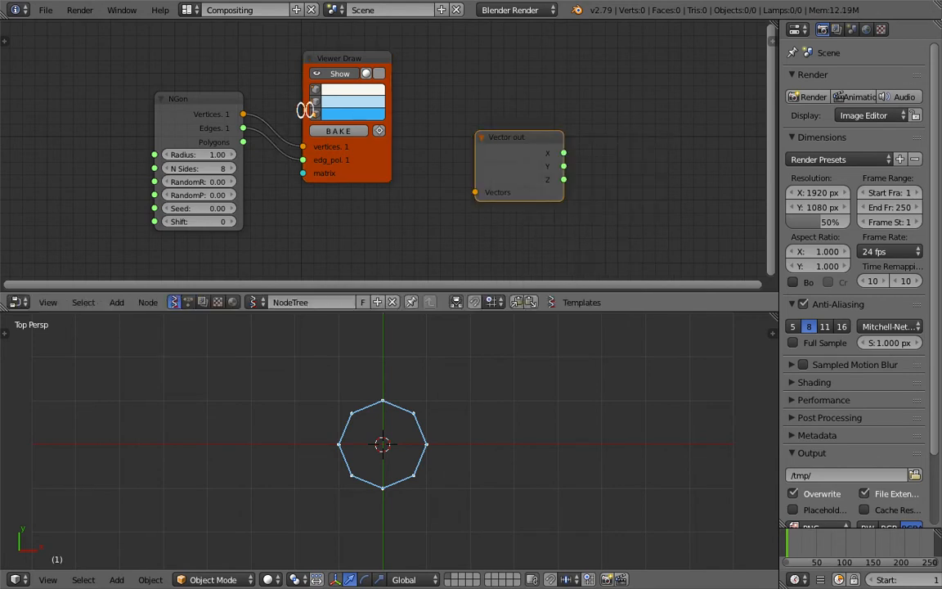
pyautogui.moveTo(244, 115); pyautogui.dragTo(454, 140)
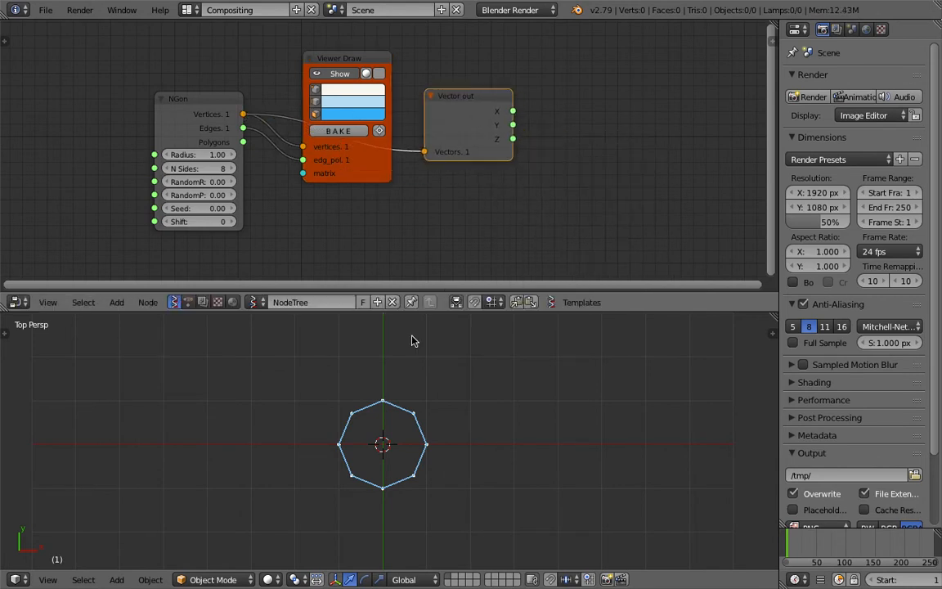
# - Inspect Vector out's Y values with a temporary Stethoscope MK2 node, and delete that node
pyautogui.moveTo(621, 143); pyautogui.dragTo(471, 143, button='middle')
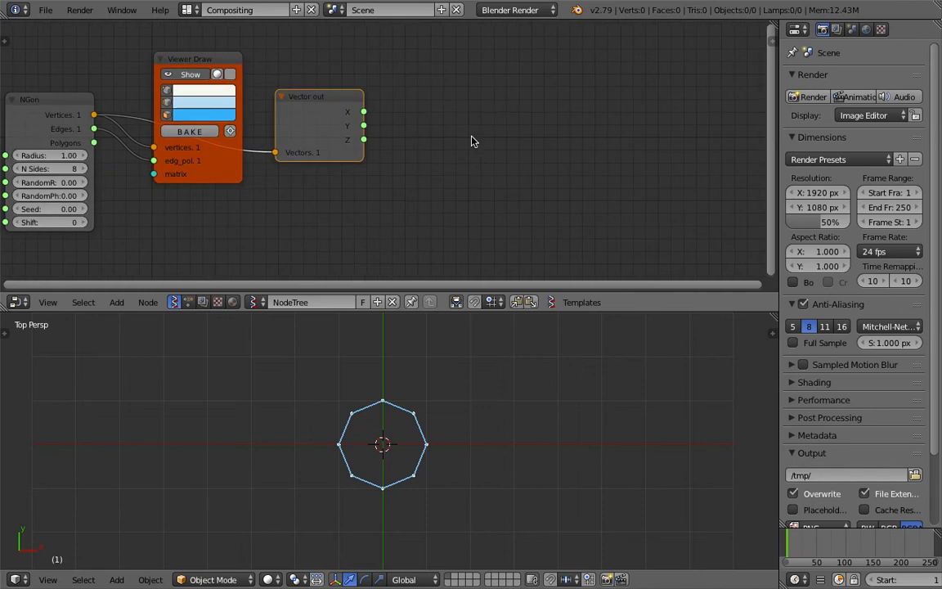
pyautogui.hotkey('shift', 'a')
pyautogui.click(471, 136)
pyautogui.write('ste')
pyautogui.press('Return')
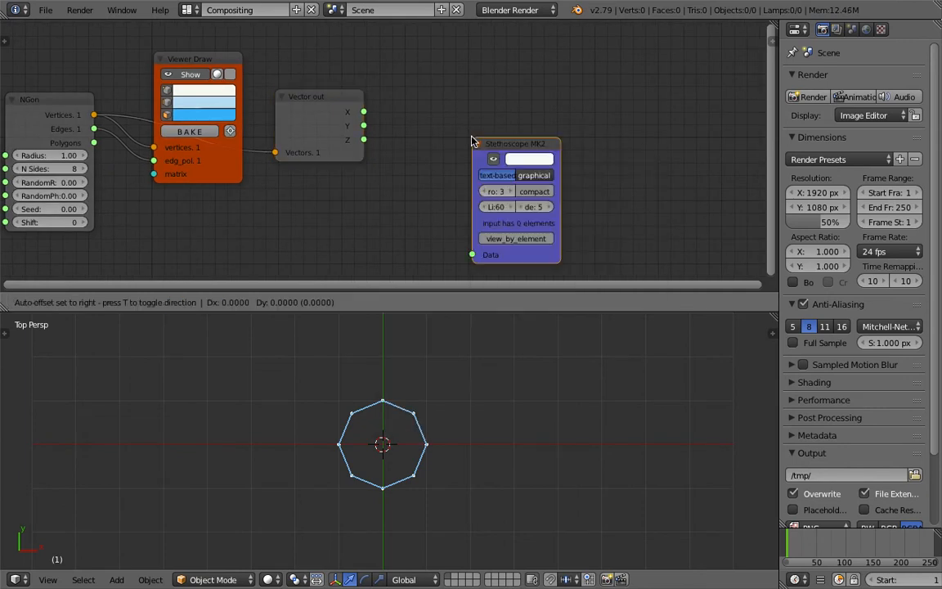
pyautogui.click(461, 66)
pyautogui.moveTo(365, 126); pyautogui.dragTo(461, 183)
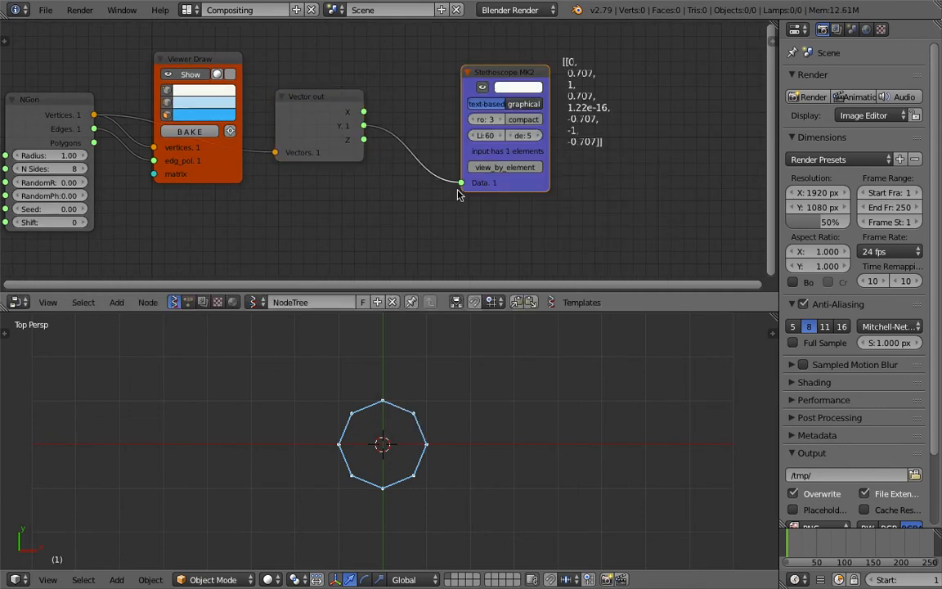
pyautogui.scroll(2, 389, 189)
pyautogui.moveTo(499, 89); pyautogui.dragTo(507, 72, button='middle')
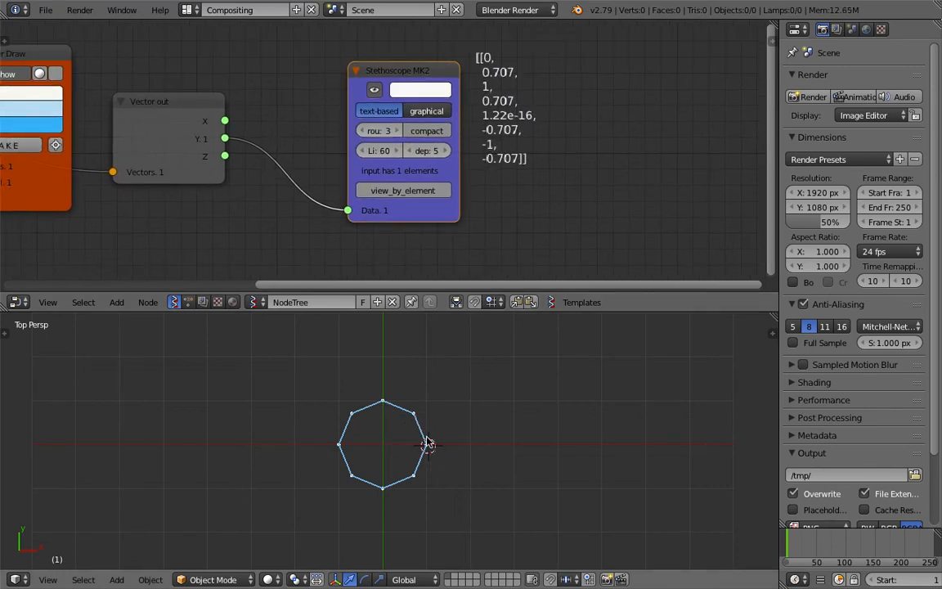
pyautogui.click(408, 483)
pyautogui.scroll(-2, 316, 191)
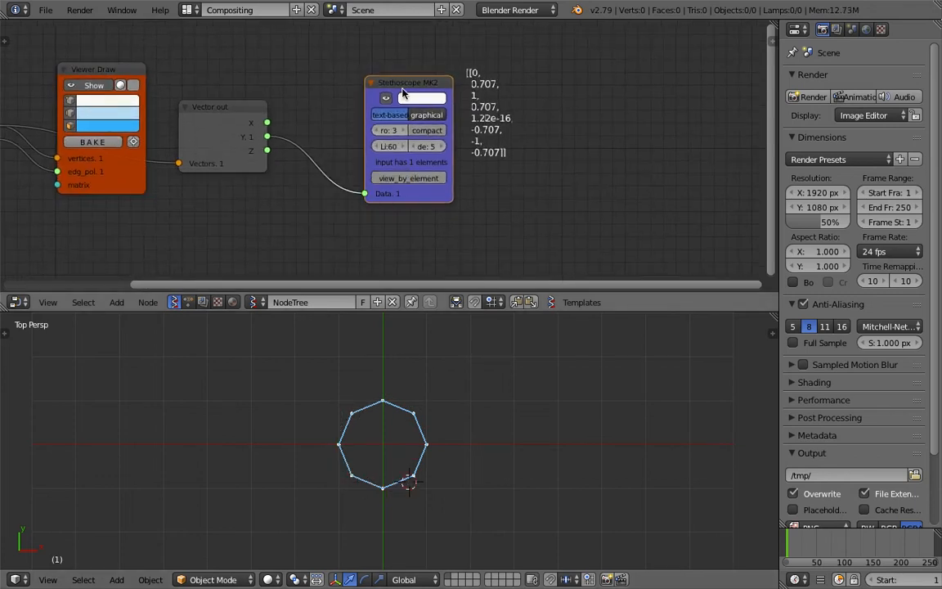
pyautogui.press('x')
# - Move the Vector out node farther from Viewer Draw to make room in the node tree
pyautogui.moveTo(392, 93); pyautogui.dragTo(438, 86, button='middle')
pyautogui.moveTo(270, 103); pyautogui.dragTo(321, 117)
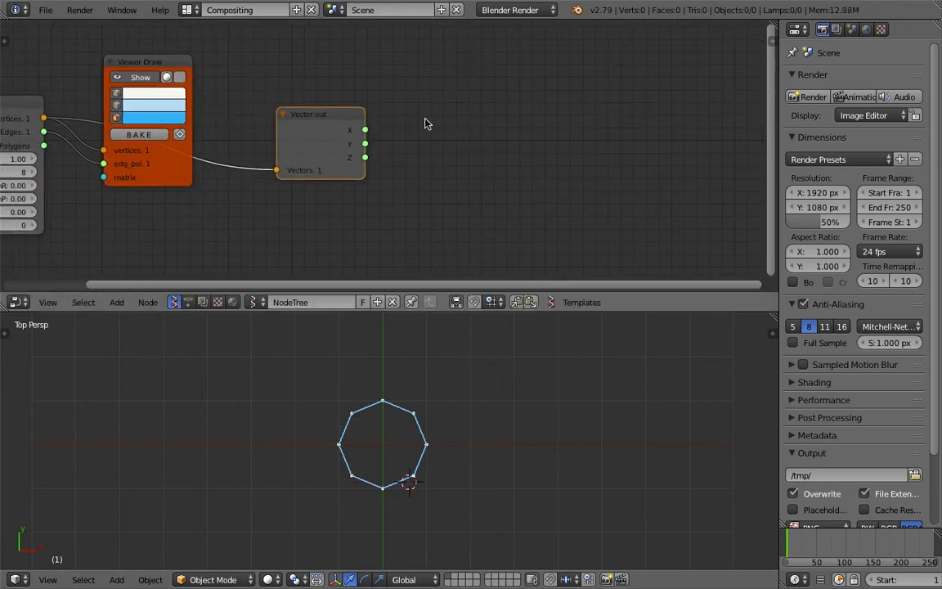
pyautogui.hotkey('shift', 'a')
pyautogui.click(430, 119)
pyautogui.write('range')
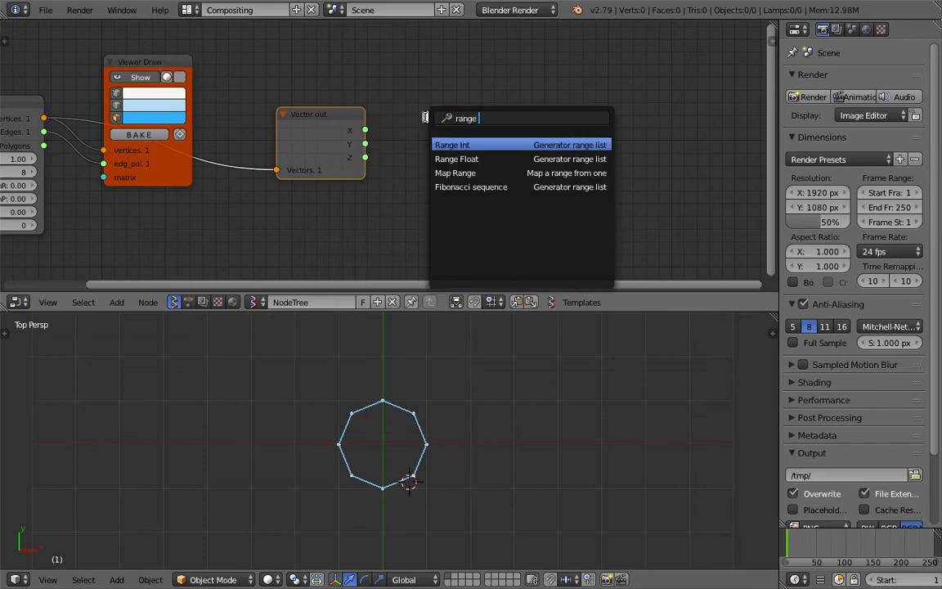
pyautogui.press('Escape')
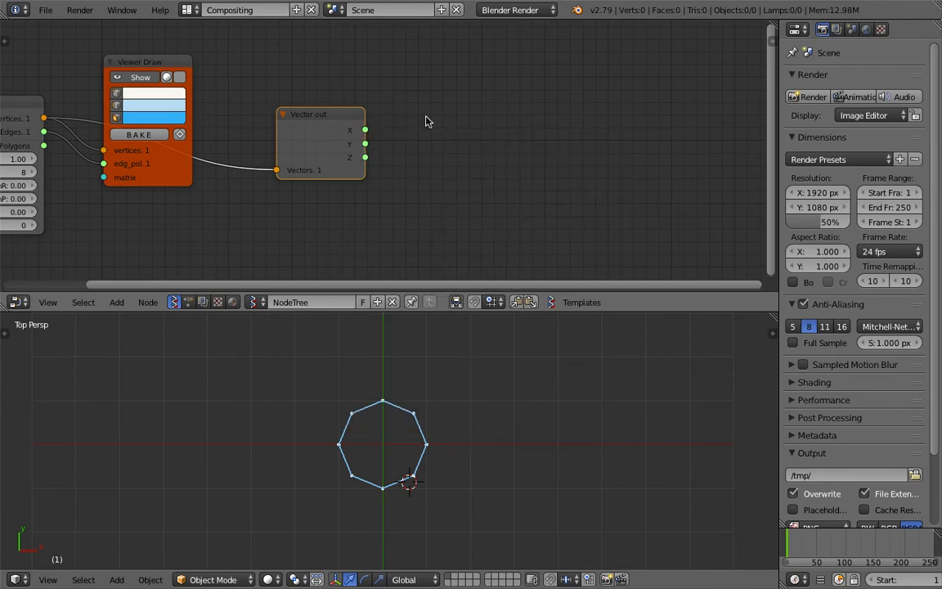
# - Add a Range Float node beyond Vector out and switch it to Count mode
pyautogui.hotkey('shift', 'a')
pyautogui.click(425, 121)
pyautogui.write('rang')
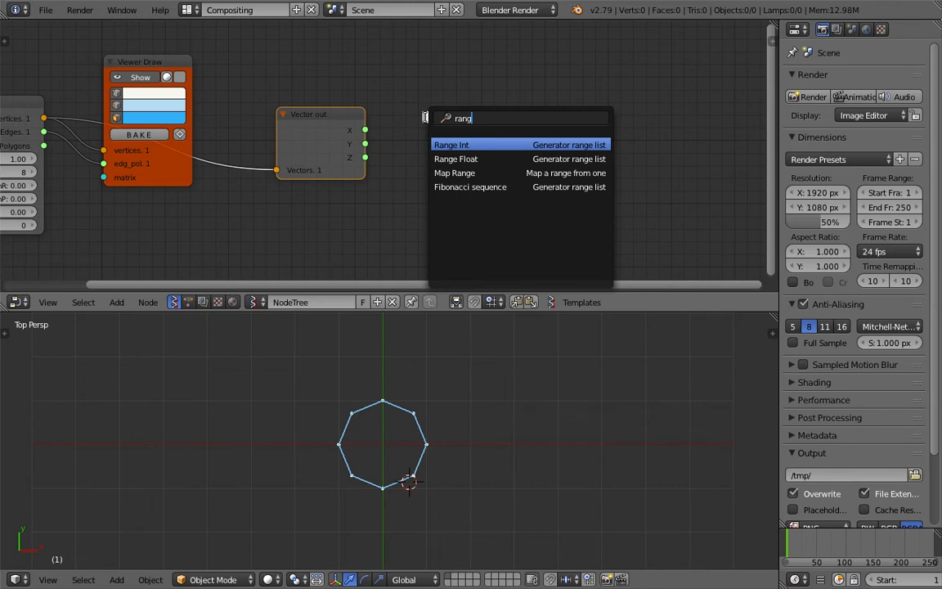
pyautogui.press('Down')
pyautogui.press('Return')
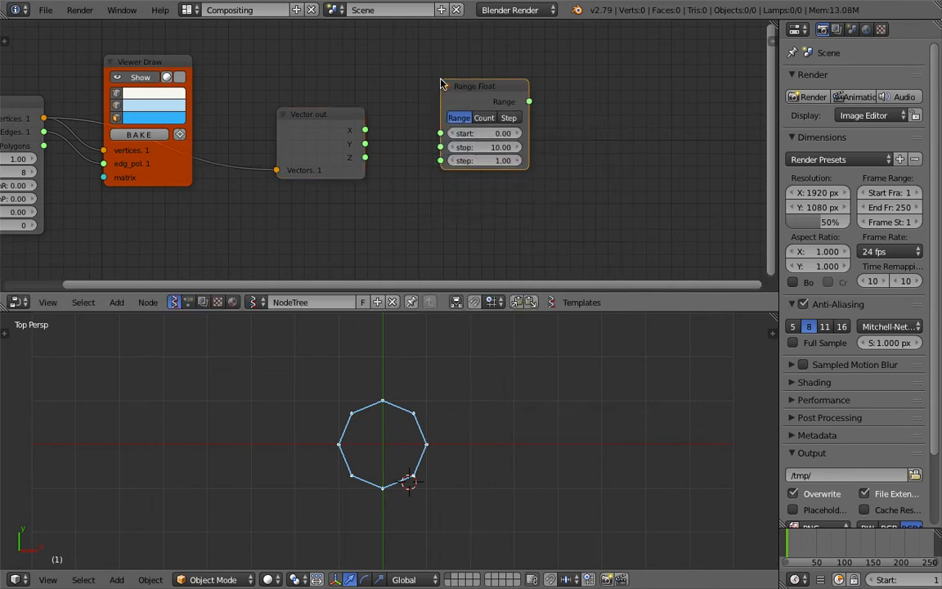
pyautogui.moveTo(528, 135); pyautogui.dragTo(565, 142)
pyautogui.click(505, 120)
# - Add an integer input node to the node tree
pyautogui.scroll(-1, 424, 198)
pyautogui.moveTo(352, 210); pyautogui.dragTo(449, 200, button='middle')
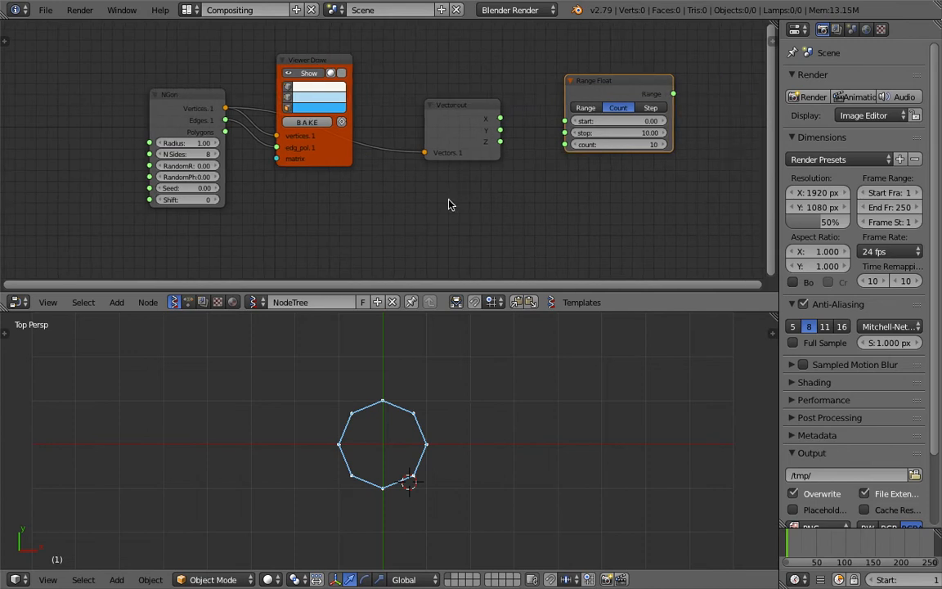
pyautogui.hotkey('alt', 'space')
pyautogui.write('int')
pyautogui.press('Down')
pyautogui.press('Down')
pyautogui.press('Down')
pyautogui.press('Down')
pyautogui.press('Return')
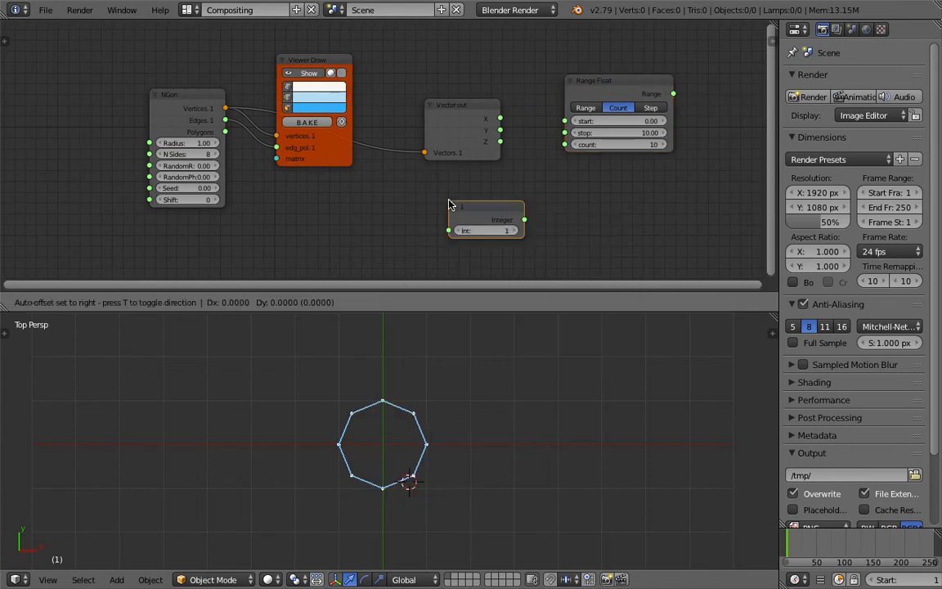
# - Place the integer node just before and below the NGon node, moving NGon away from Viewer Draw
pyautogui.click(292, 227)
pyautogui.moveTo(186, 126); pyautogui.dragTo(123, 120)
pyautogui.moveTo(285, 230); pyautogui.dragTo(200, 231)
pyautogui.moveTo(154, 153); pyautogui.dragTo(180, 149)
pyautogui.moveTo(204, 233); pyautogui.dragTo(99, 233)
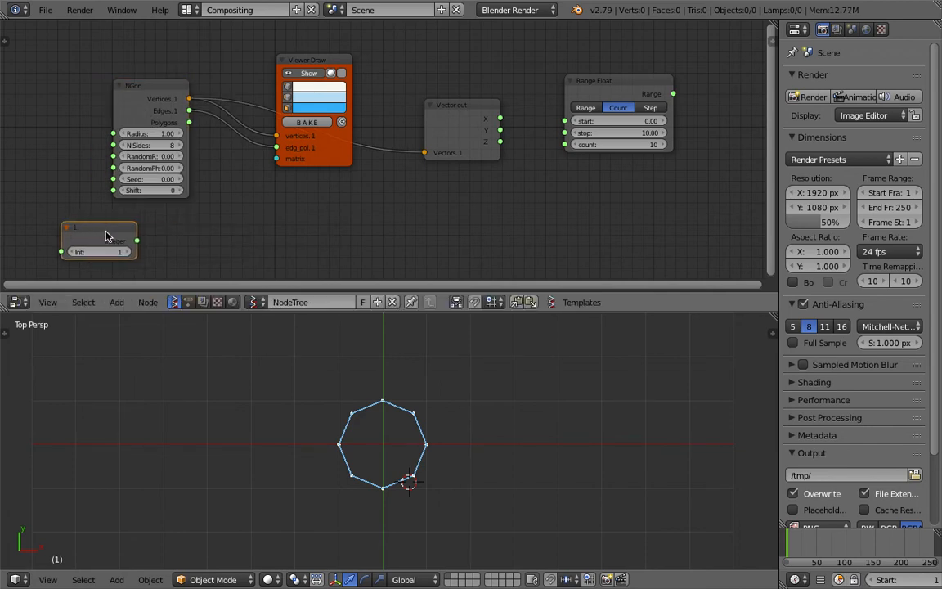
pyautogui.moveTo(109, 236); pyautogui.dragTo(75, 219)
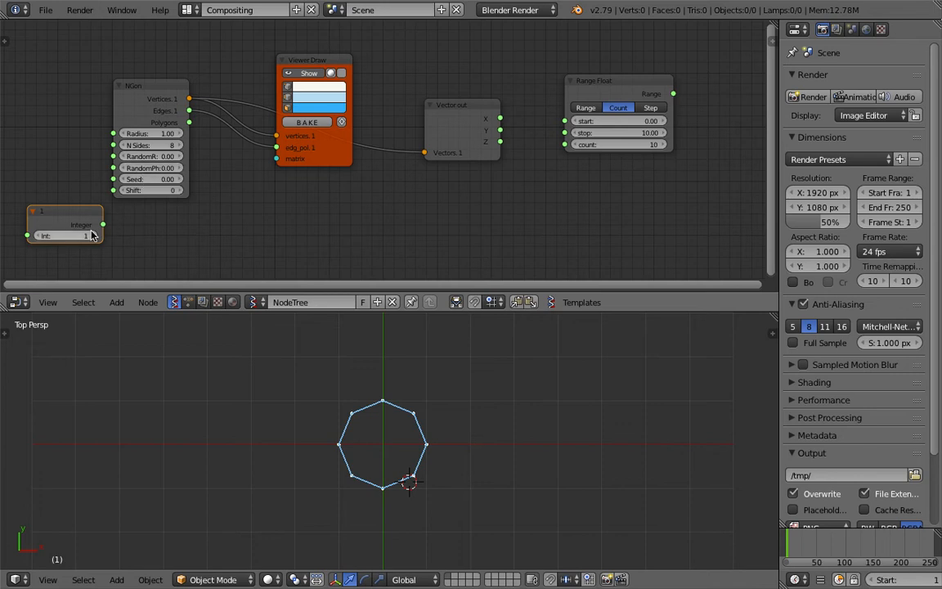
# - Set the integer node's value to 8 and link its output to Range Float's count input
pyautogui.write('8')
pyautogui.press('Return')
pyautogui.moveTo(83, 229); pyautogui.dragTo(124, 223, button='middle')
pyautogui.moveTo(121, 219); pyautogui.dragTo(604, 138)
# - Rearrange the nodes so that Range Float sits directly below Vector out
pyautogui.moveTo(507, 100); pyautogui.dragTo(503, 78)
pyautogui.moveTo(399, 93); pyautogui.dragTo(120, 101, button='middle')
pyautogui.moveTo(364, 85); pyautogui.dragTo(195, 167)
pyautogui.moveTo(221, 117); pyautogui.dragTo(243, 115)
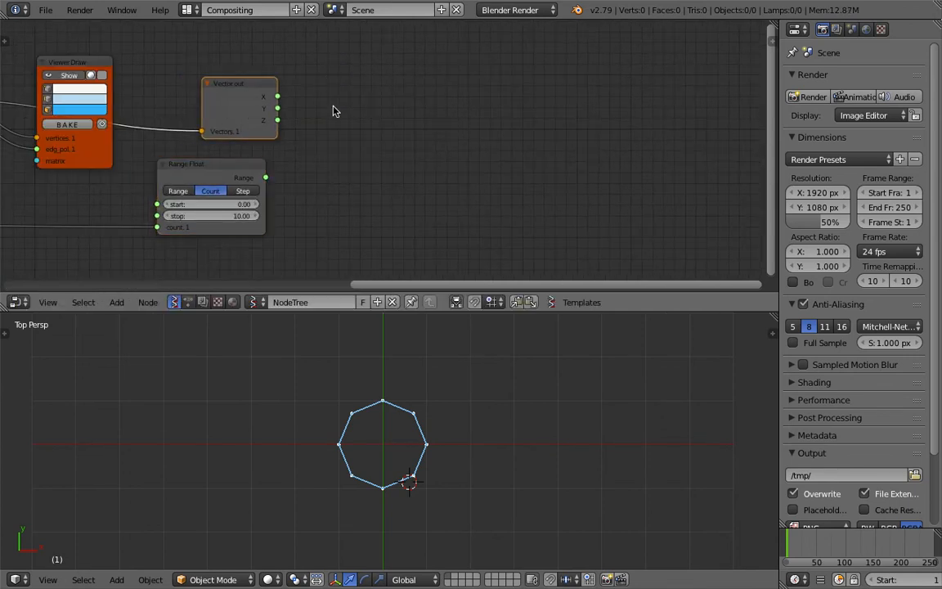
# - Add a Vector in node beyond Vector out and Range Float
pyautogui.hotkey('alt', 'space')
pyautogui.write('vector i')
pyautogui.press('Return')
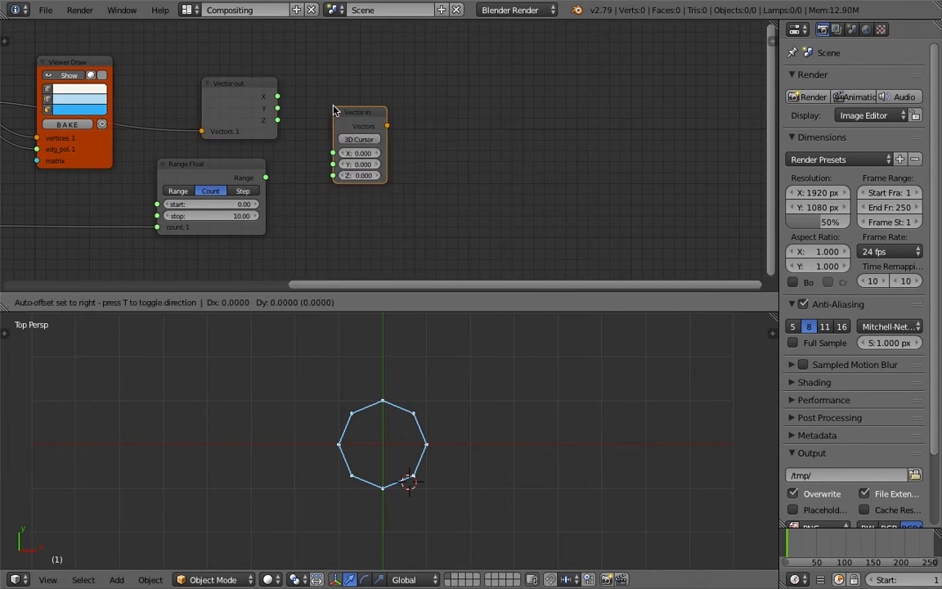
pyautogui.click(377, 104)
# - Link Range Float's Range output to Vector in's X input and Vector out's Y output to its Y input
pyautogui.moveTo(220, 172); pyautogui.dragTo(241, 168)
pyautogui.scroll(1, 238, 170)
pyautogui.moveTo(220, 172); pyautogui.dragTo(242, 167, button='middle')
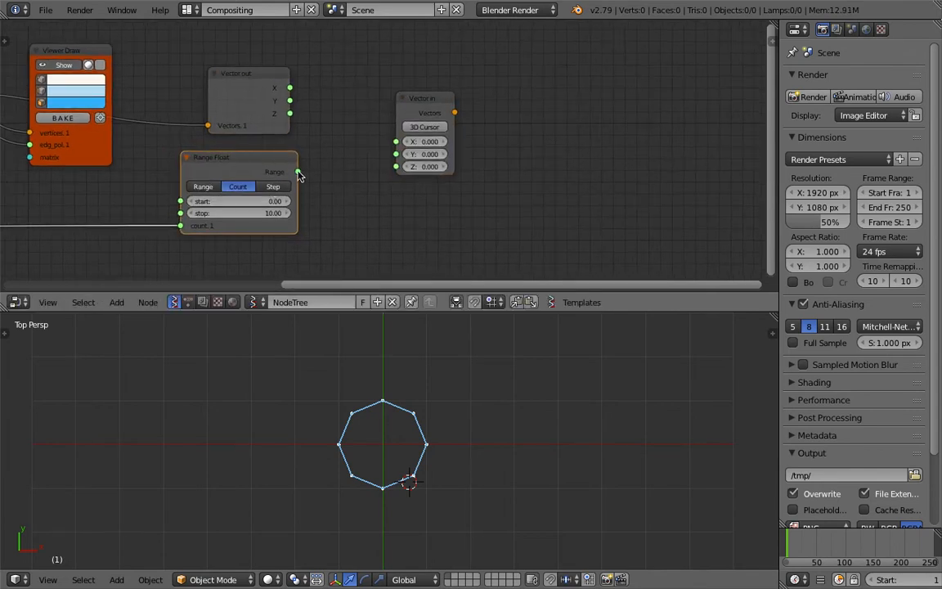
pyautogui.moveTo(298, 172); pyautogui.dragTo(395, 142)
pyautogui.moveTo(290, 101); pyautogui.dragTo(396, 142)
# - Add a second Viewer Draw node and link Vector in's Vectors output to its vertices input
pyautogui.hotkey('shift', 'a')
pyautogui.click(554, 123)
pyautogui.write('viewer')
pyautogui.press('Return')
pyautogui.click(495, 107)
pyautogui.moveTo(455, 113); pyautogui.dragTo(462, 118)
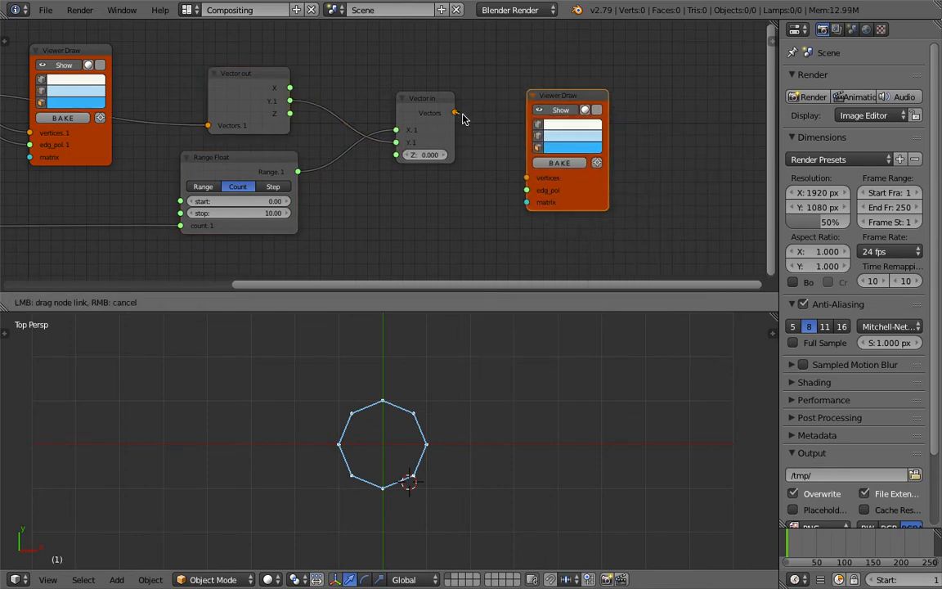
pyautogui.moveTo(526, 179); pyautogui.dragTo(526, 178)
pyautogui.scroll(-1, 572, 376)
pyautogui.keyDown('shift'); pyautogui.moveTo(595, 401); pyautogui.dragTo(505, 389, button='middle'); pyautogui.keyUp('shift')
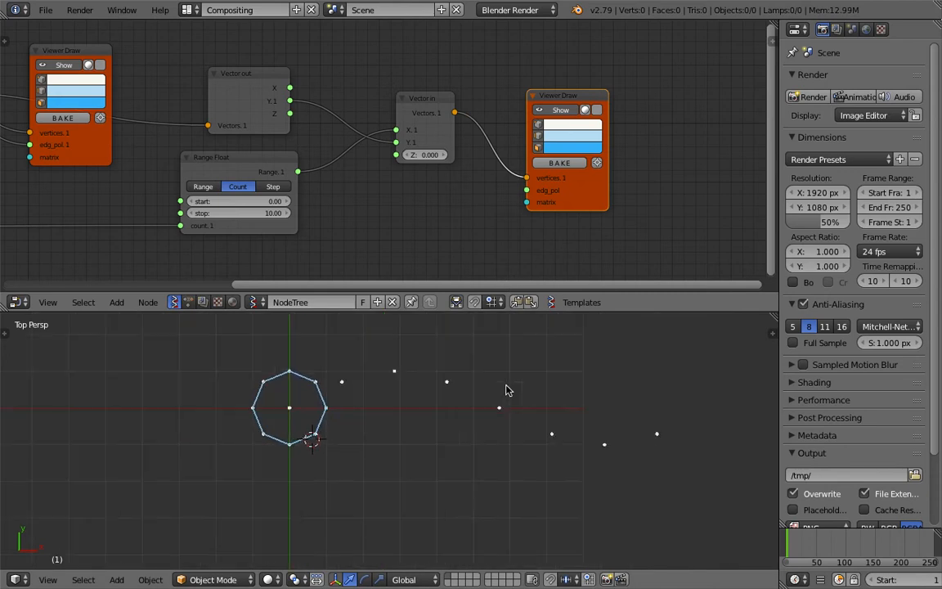
# - Save the file with the new Vector in and Viewer Draw connection
pyautogui.moveTo(314, 138); pyautogui.dragTo(378, 148, button='middle')
pyautogui.hotkey('ctrl', 's')
pyautogui.click(378, 127)
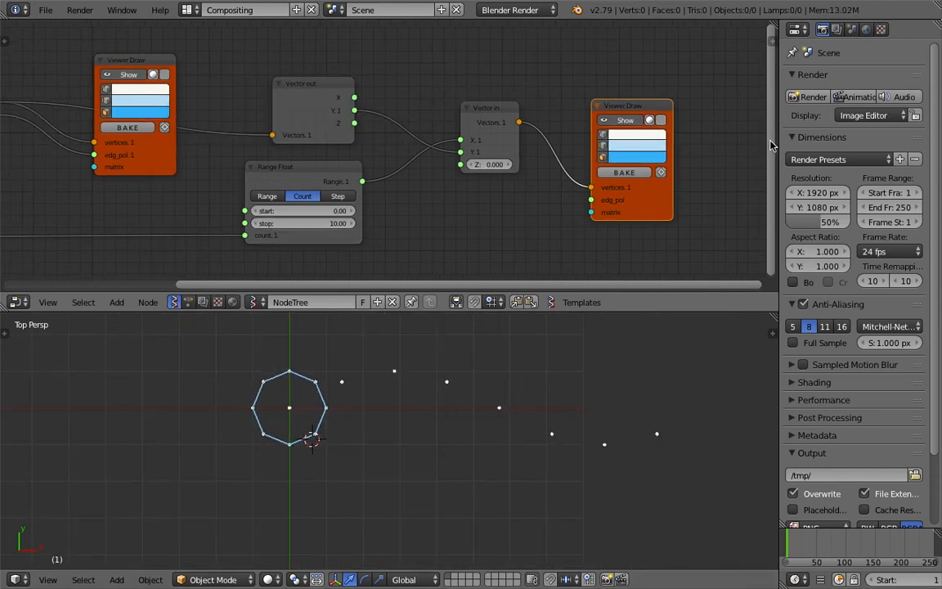
# - Widen the node editor and move the second Viewer Draw away from Vector in to make room between them
pyautogui.moveTo(779, 145); pyautogui.dragTo(854, 145)
pyautogui.moveTo(513, 126); pyautogui.dragTo(476, 118, button='middle')
pyautogui.moveTo(480, 99); pyautogui.dragTo(458, 91)
pyautogui.moveTo(604, 99); pyautogui.dragTo(634, 97)
# - Insert a UV Connection node between Vector in and the second Viewer Draw, linking its data output to edg_pol
pyautogui.hotkey('alt', 'space')
pyautogui.write('uv')
pyautogui.press('Return')
pyautogui.click(621, 131)
pyautogui.moveTo(623, 127); pyautogui.dragTo(670, 190)
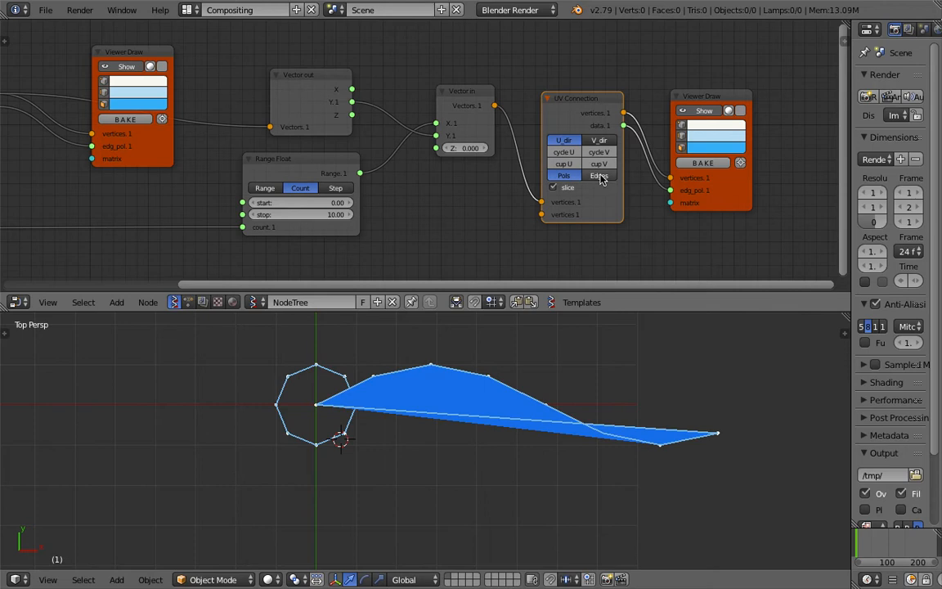
# - Set the UV Connection node to output Edges instead of Pols and save the file
pyautogui.click(601, 177)
pyautogui.hotkey('ctrl', 's')
pyautogui.click(564, 135)
# - Change the edge colour of the waveform's Viewer Draw node to orange
pyautogui.click(697, 141)
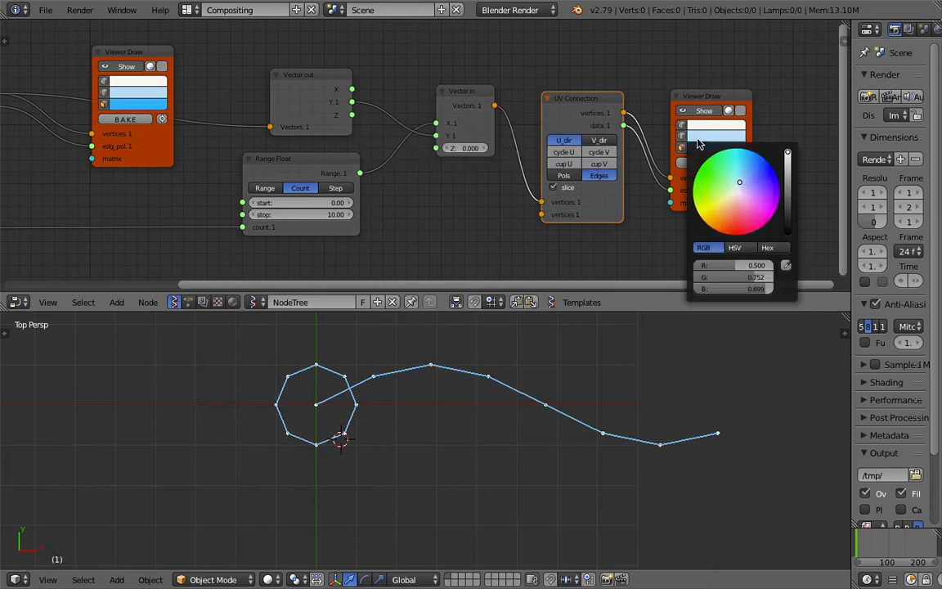
pyautogui.click(727, 217)
pyautogui.moveTo(371, 124); pyautogui.dragTo(382, 121, button='middle')
pyautogui.scroll(-1, 386, 406)
pyautogui.keyDown('shift'); pyautogui.moveTo(392, 405); pyautogui.dragTo(402, 407, button='middle'); pyautogui.keyUp('shift')
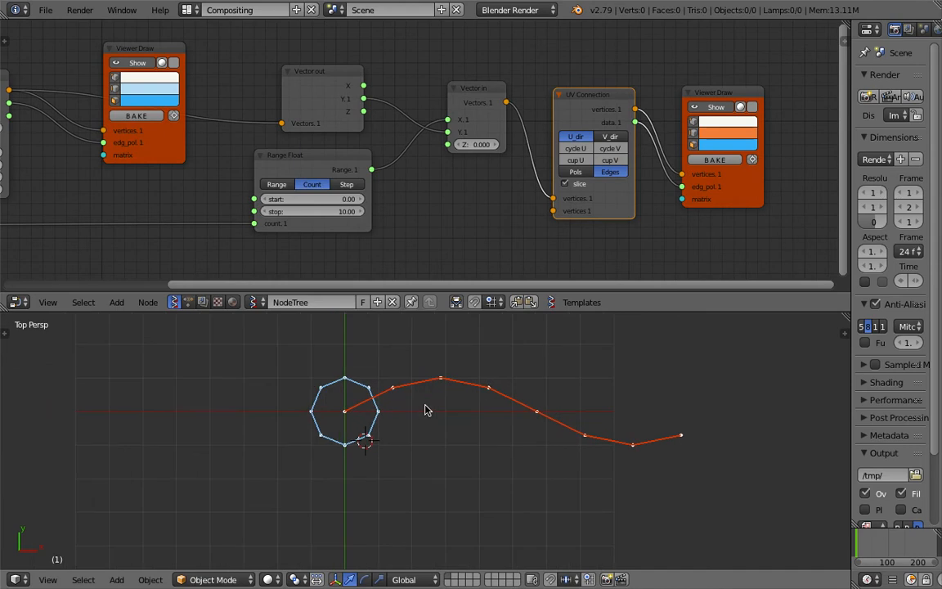
# - Switch to Finder to check the reference clip's polygon waveforms, and return to the Blender node tree
pyautogui.hotkey('ctrl', 'Left')
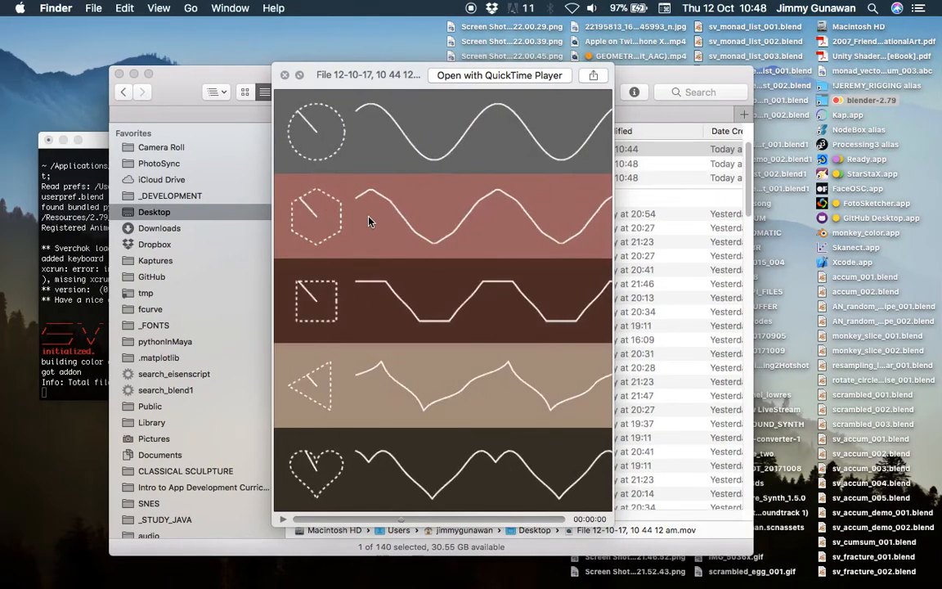
pyautogui.hotkey('ctrl', 'Right')
pyautogui.scroll(-4, 297, 206)
pyautogui.moveTo(296, 207)
pyautogui.mouseDown(button='middle')
pyautogui.moveTo(379, 201)
pyautogui.moveTo(295, 192)
pyautogui.mouseUp(button='middle')
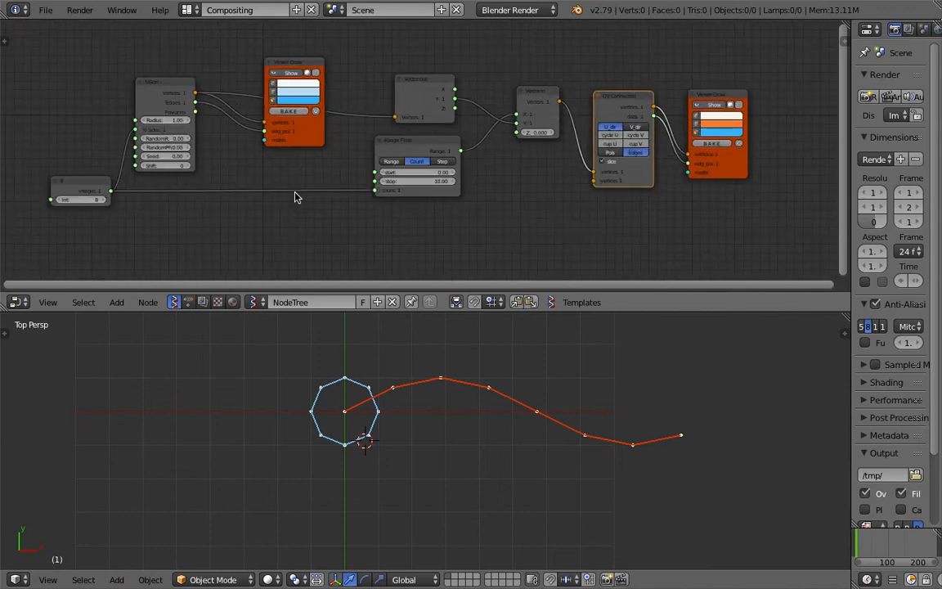
# - Set the integer node driving the polygon's sides to 29 and compare with the reference clip in Finder
pyautogui.moveTo(80, 200); pyautogui.dragTo(101, 205)
pyautogui.click(101, 202)
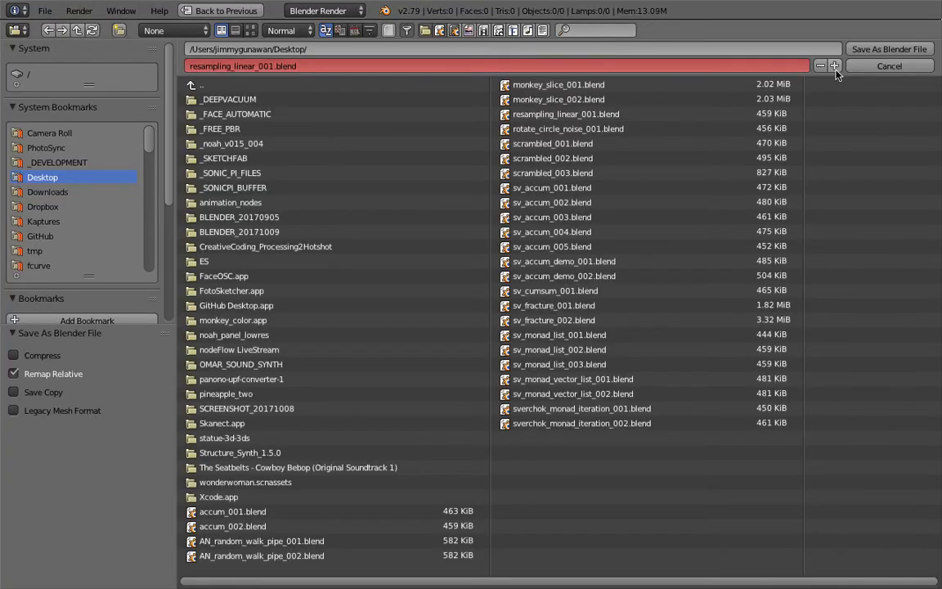
pyautogui.click(834, 65)
pyautogui.click(887, 49)
pyautogui.moveTo(123, 197); pyautogui.dragTo(140, 204)
pyautogui.scroll(2, 397, 386)
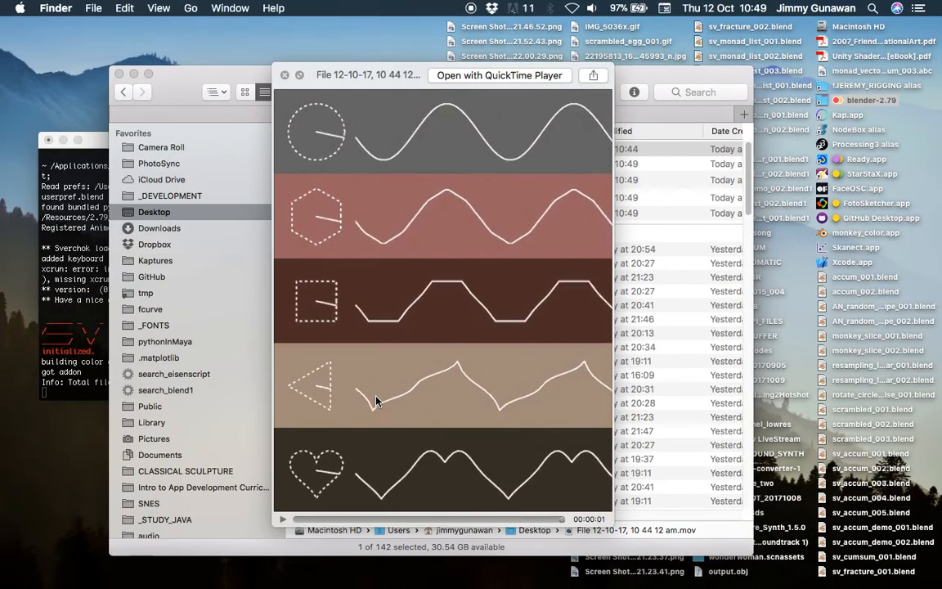
pyautogui.hotkey('ctrl', 'Right')
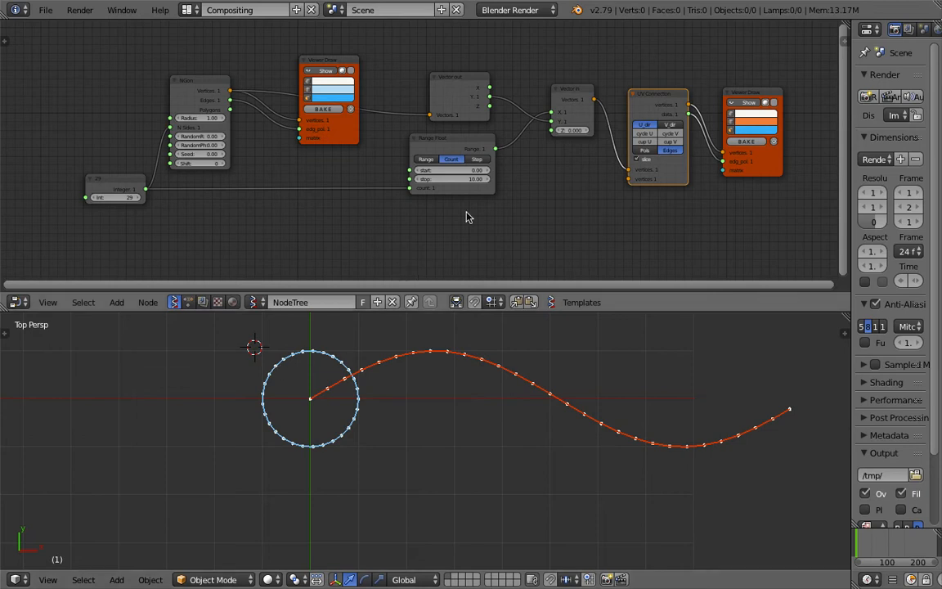
# - Spread out the integer, NGon and first Viewer Draw nodes to open a gap ahead of Vector out
pyautogui.scroll(-1, 467, 180)
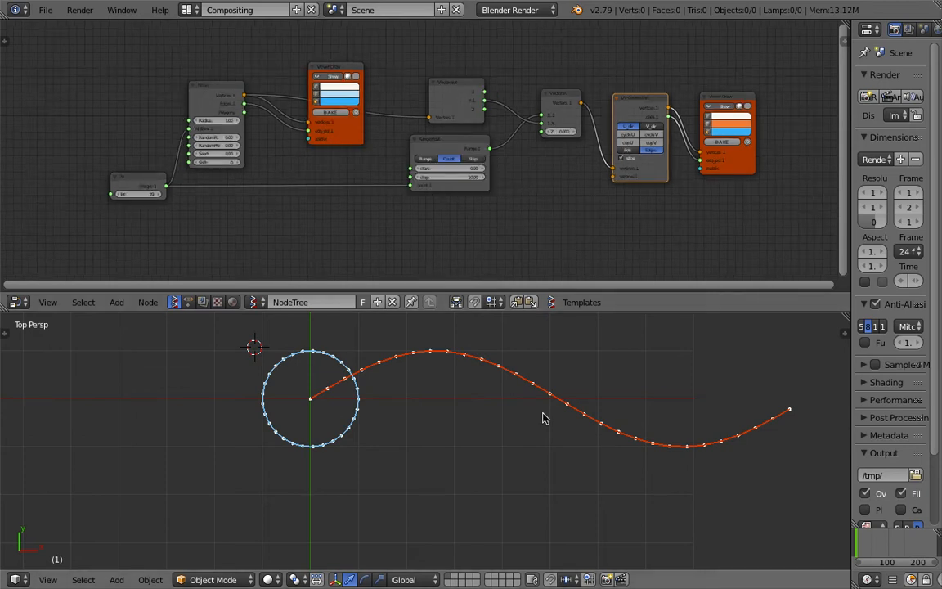
pyautogui.moveTo(380, 173); pyautogui.dragTo(405, 178, button='middle')
pyautogui.scroll(2, 327, 181)
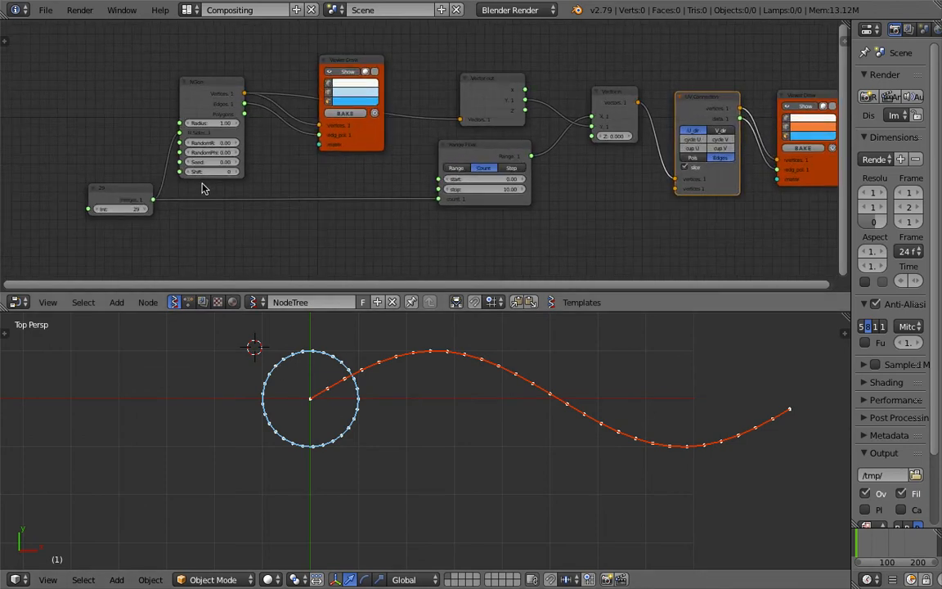
pyautogui.moveTo(204, 189); pyautogui.dragTo(250, 186, button='middle')
pyautogui.click(164, 187)
pyautogui.moveTo(163, 187); pyautogui.dragTo(40, 194)
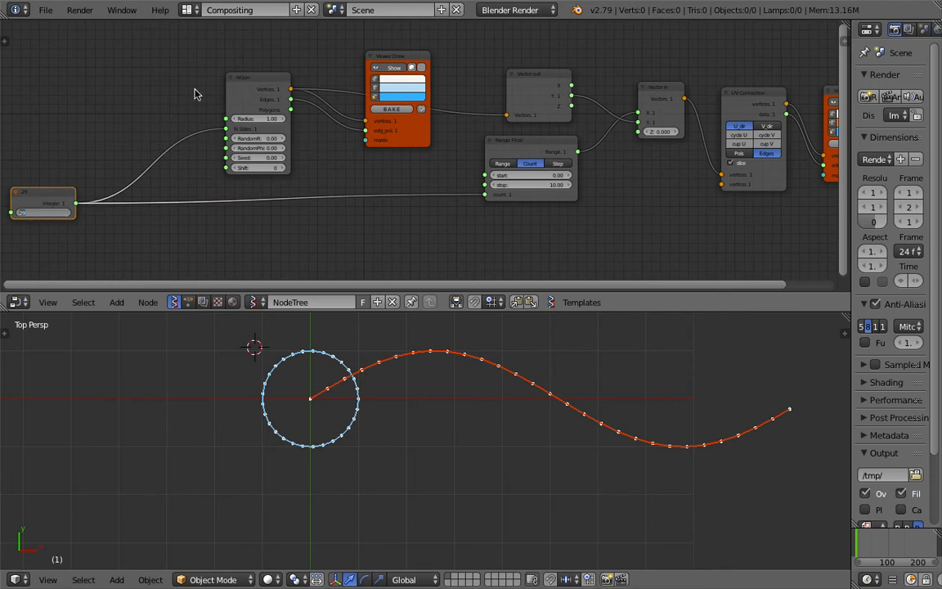
pyautogui.moveTo(254, 85); pyautogui.dragTo(147, 63)
pyautogui.moveTo(394, 67); pyautogui.dragTo(235, 101)
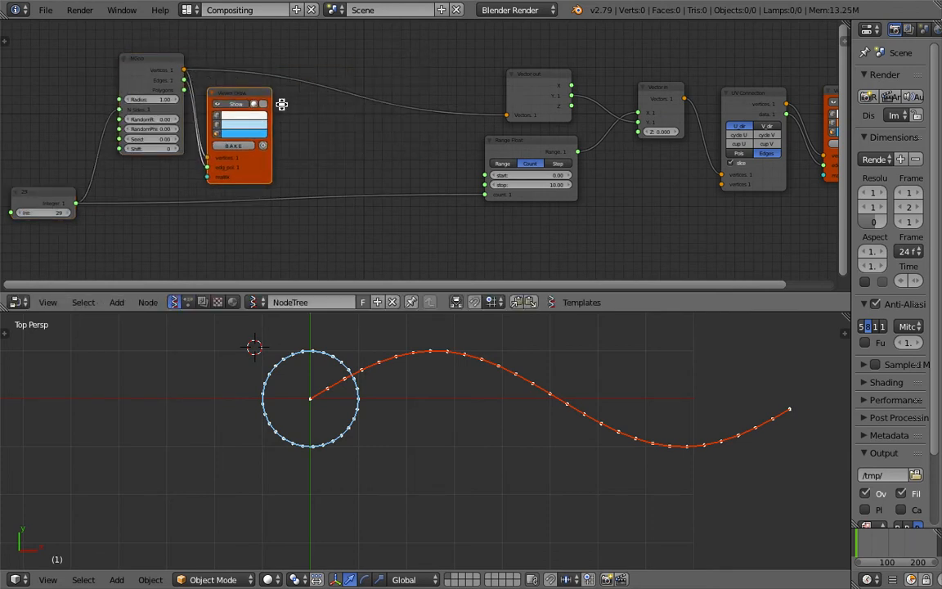
pyautogui.moveTo(281, 105); pyautogui.dragTo(242, 113, button='middle')
pyautogui.moveTo(479, 109); pyautogui.dragTo(472, 98)
pyautogui.moveTo(491, 154); pyautogui.dragTo(504, 157)
pyautogui.moveTo(345, 101); pyautogui.dragTo(397, 153, button='middle')
# - Add a Vector Interpolation mk3 node above the link between NGon and Vector out
pyautogui.hotkey('shift', 'a')
pyautogui.click(344, 85)
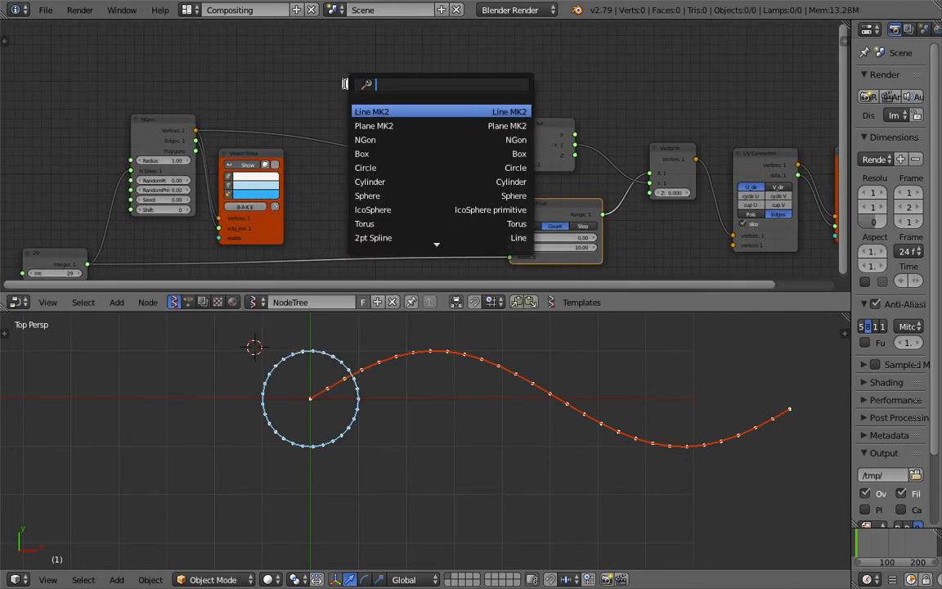
pyautogui.write('vector i')
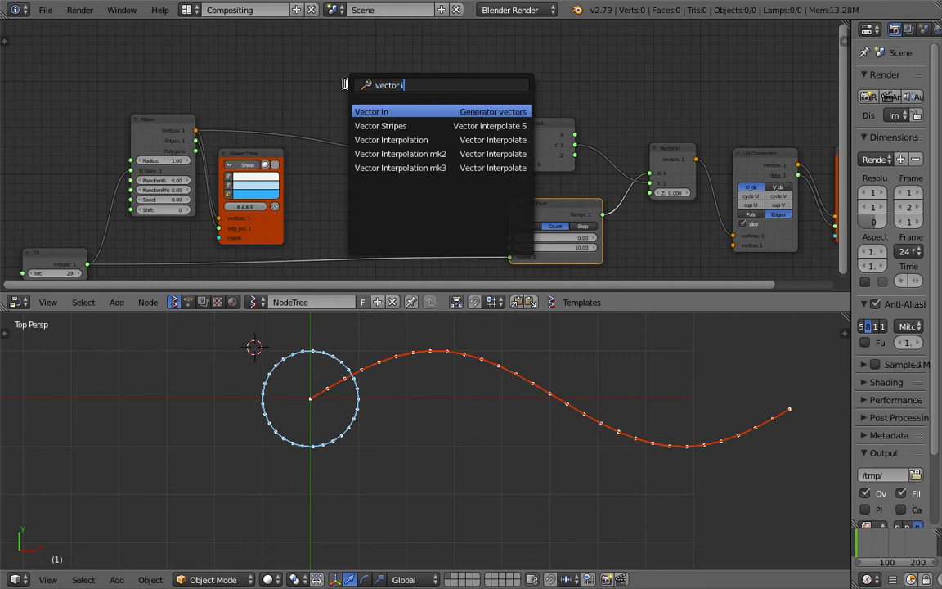
pyautogui.press('Down')
pyautogui.press('Down')
pyautogui.press('Down')
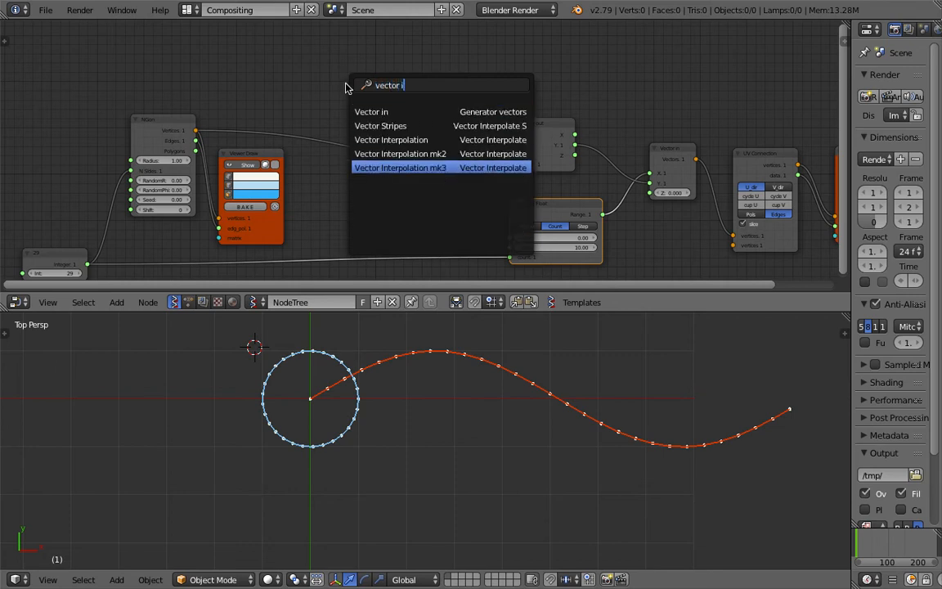
pyautogui.press('Return')
pyautogui.click(328, 63)
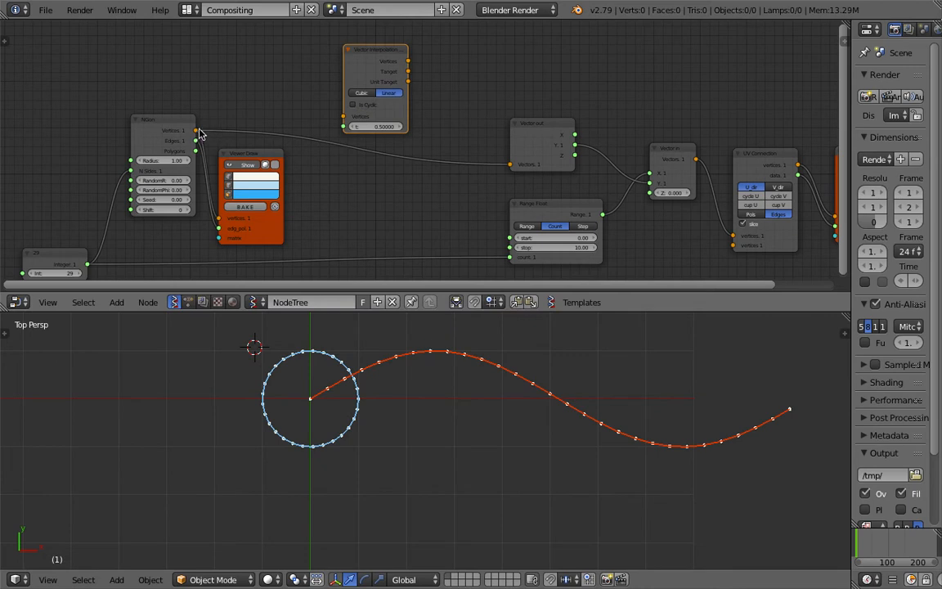
# - Link NGon's Vertices output to the Vertices input of Vector Interpolation
pyautogui.moveTo(199, 133); pyautogui.dragTo(211, 125)
pyautogui.moveTo(347, 120); pyautogui.dragTo(348, 117)
pyautogui.moveTo(370, 63); pyautogui.dragTo(353, 53)
# - Add a Viewer Draw node beside Vector Interpolation and feed it the interpolated Vertices output
pyautogui.moveTo(441, 38); pyautogui.dragTo(434, 54, button='middle')
pyautogui.hotkey('shift', 'a')
pyautogui.click(431, 50)
pyautogui.write('viewer')
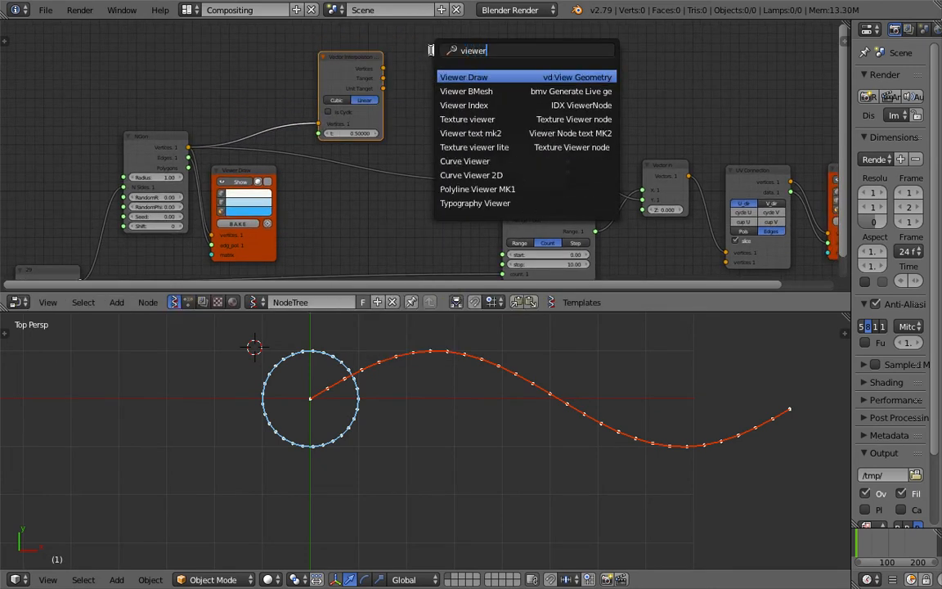
pyautogui.press('Return')
pyautogui.click(408, 64)
pyautogui.moveTo(384, 72); pyautogui.dragTo(431, 121)
pyautogui.scroll(1, 392, 141)
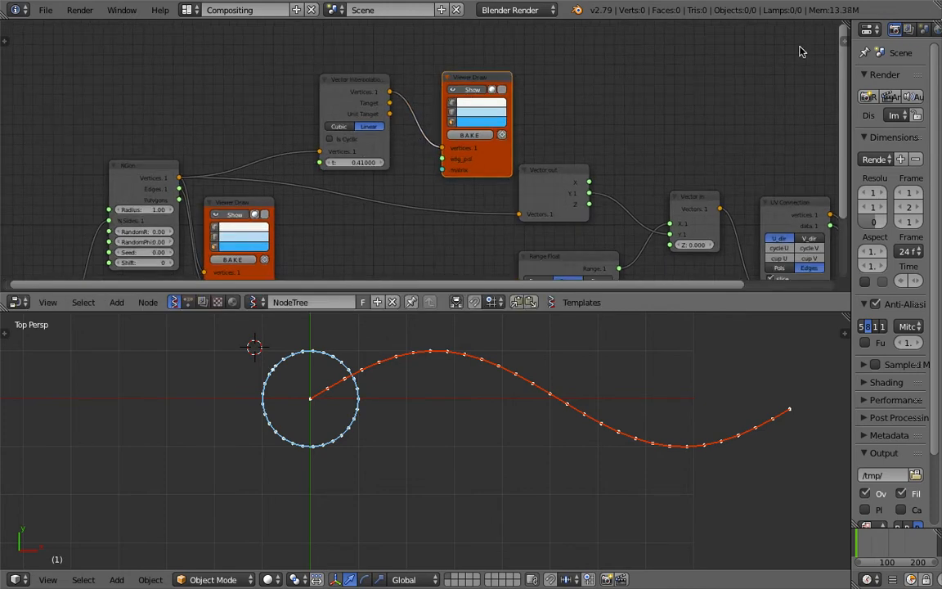
# - Show the node properties and set the new Viewer Draw's vertex size to 8
pyautogui.click(840, 38)
pyautogui.moveTo(789, 186); pyautogui.dragTo(899, 186)
pyautogui.click(795, 186)
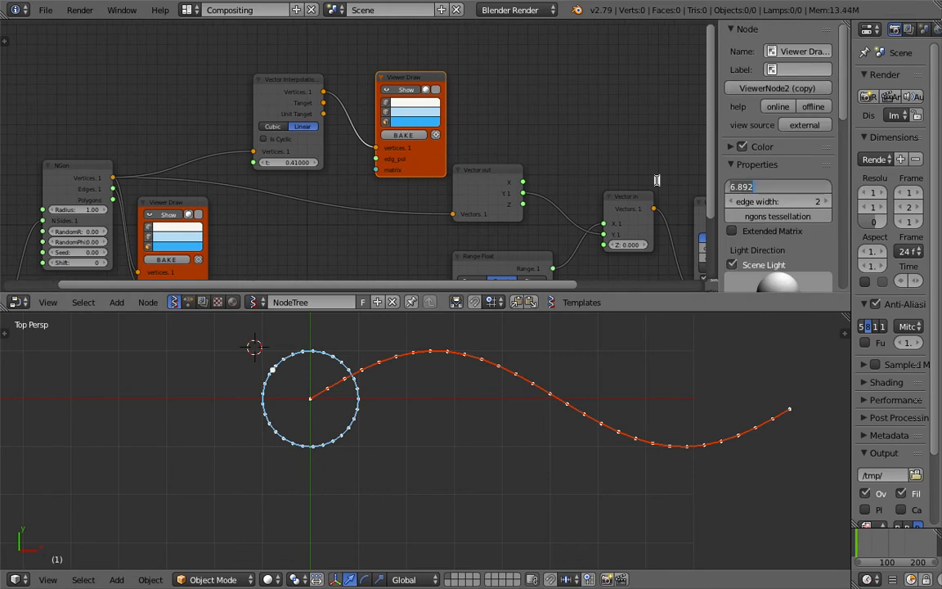
pyautogui.write('8')
pyautogui.press('Return')
# - Change the vertex colour of the interpolation's Viewer Draw node to orange
pyautogui.click(414, 103)
pyautogui.moveTo(433, 159); pyautogui.dragTo(435, 182)
pyautogui.scroll(1, 374, 88)
pyautogui.moveTo(375, 88); pyautogui.dragTo(422, 93, button='middle')
pyautogui.scroll(1, 360, 160)
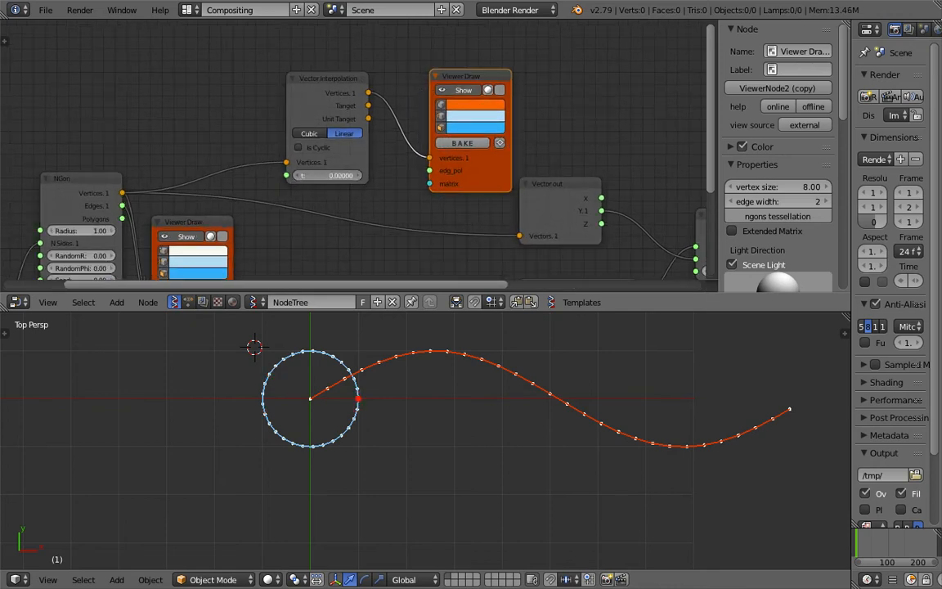
# - Set Vector Interpolation's t to 0.26 and change its Viewer Draw vertex colour to green
pyautogui.moveTo(345, 175); pyautogui.dragTo(317, 173)
pyautogui.moveTo(464, 140); pyautogui.dragTo(526, 152, button='middle')
pyautogui.click(539, 120)
pyautogui.moveTo(543, 163); pyautogui.dragTo(525, 178)
pyautogui.moveTo(299, 128); pyautogui.dragTo(318, 135, button='middle')
pyautogui.hotkey('ctrl', 's')
pyautogui.click(317, 134)
# - Add a Range Float node in front of Vector Interpolation
pyautogui.hotkey('shift', 'a')
pyautogui.click(298, 107)
pyautogui.write('range')
pyautogui.click(329, 148)
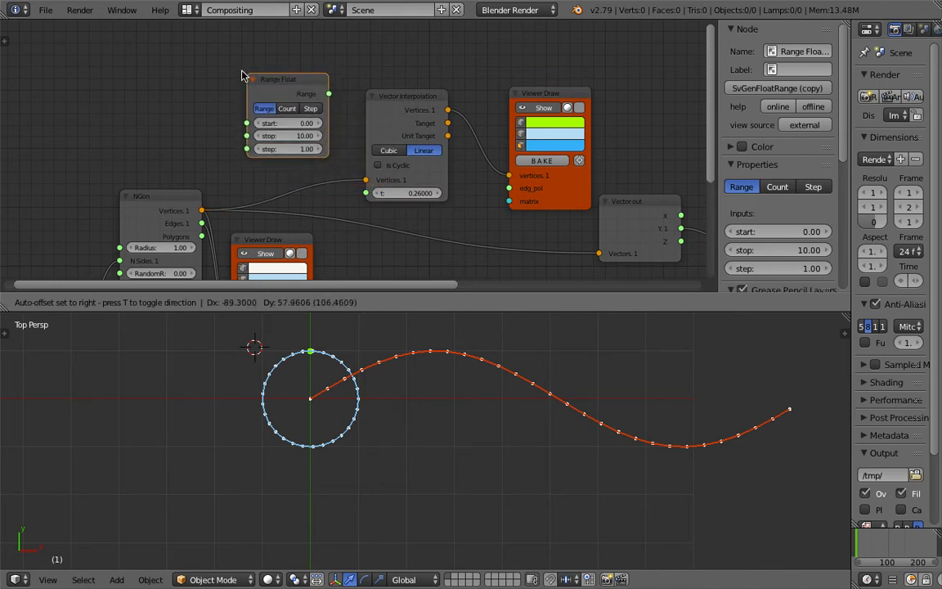
# - Set the new Range Float to Count mode with stop 1 and count 33, feeding Vector Interpolation's t
pyautogui.click(296, 136)
pyautogui.write('1')
pyautogui.press('Return')
pyautogui.moveTo(325, 93); pyautogui.dragTo(365, 193)
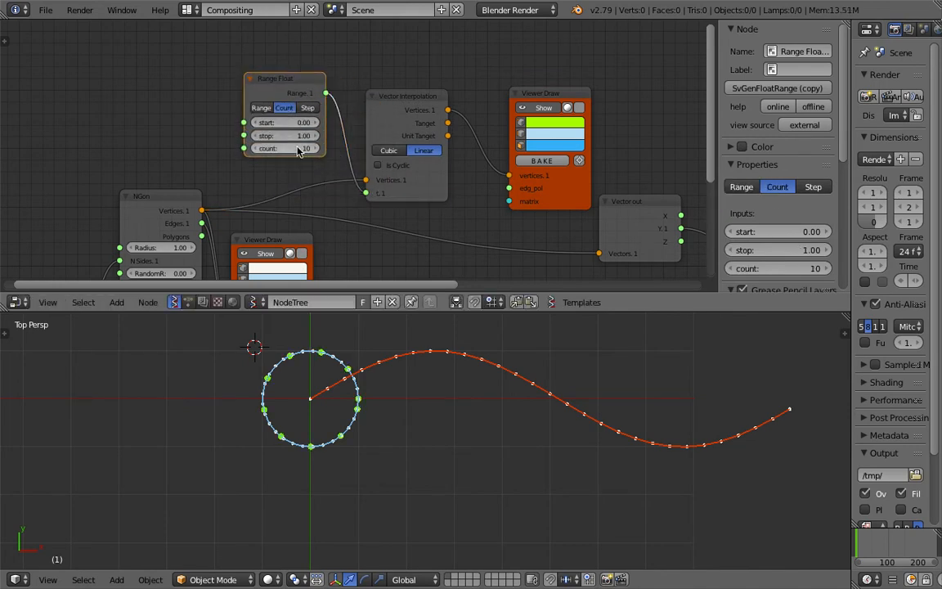
pyautogui.moveTo(296, 152)
pyautogui.mouseDown()
pyautogui.moveTo(335, 153)
pyautogui.moveTo(296, 152)
pyautogui.mouseUp()
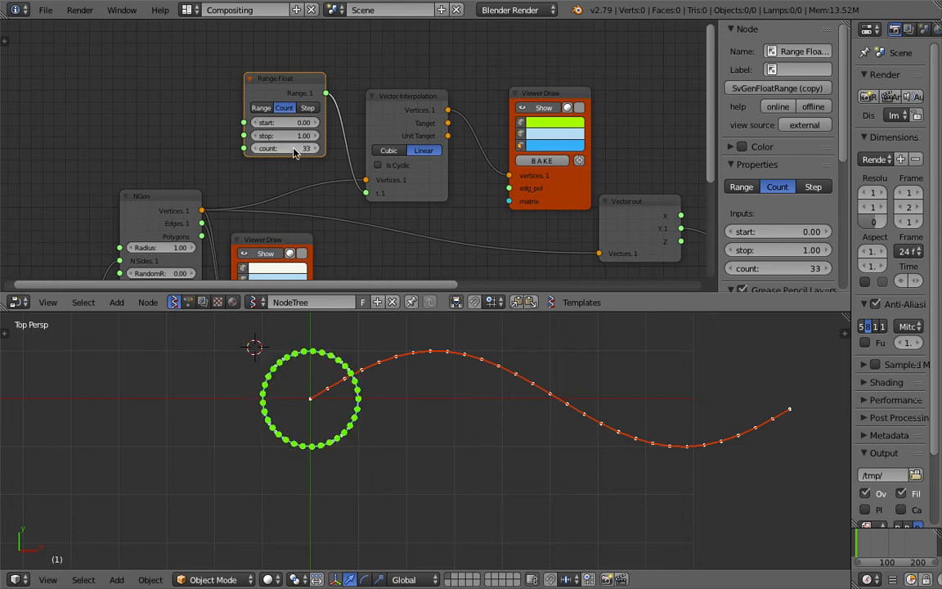
# - Set the integer node driving NGon's sides to 3 to make a triangle
pyautogui.moveTo(308, 176); pyautogui.dragTo(384, 39, button='middle')
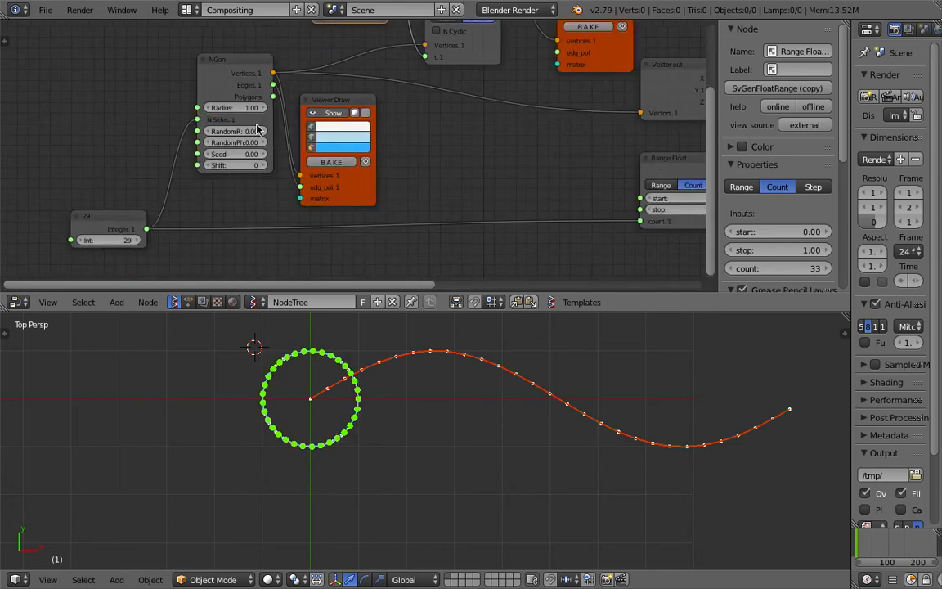
pyautogui.click(125, 238)
pyautogui.write('3')
pyautogui.press('Return')
pyautogui.moveTo(132, 216); pyautogui.dragTo(120, 218)
pyautogui.moveTo(279, 80); pyautogui.dragTo(245, 165, button='middle')
pyautogui.scroll(2, 244, 170)
pyautogui.moveTo(273, 38); pyautogui.dragTo(251, 37)
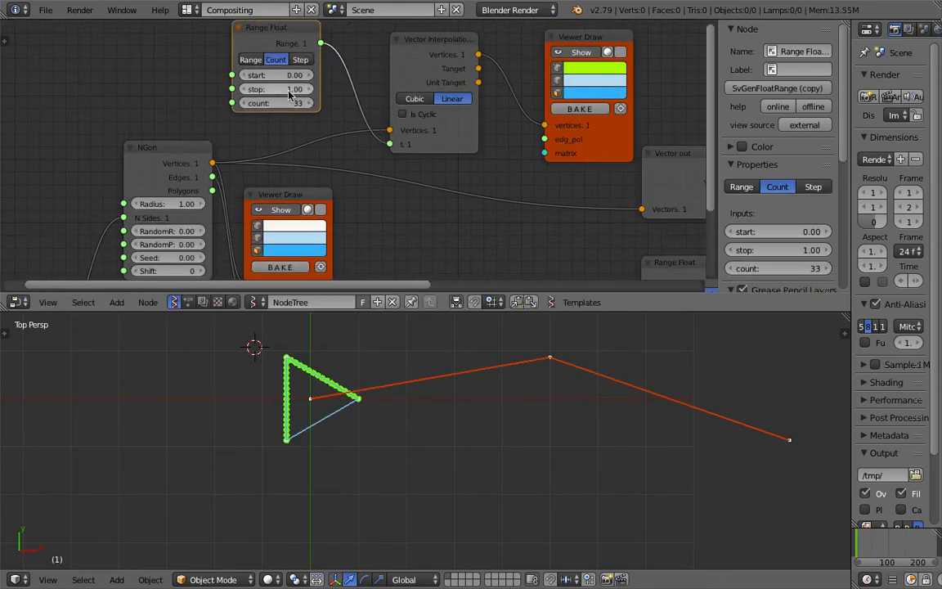
# - Set the upper Range Float's count to 26 and enable Is Cyclic on Vector Interpolation
pyautogui.moveTo(286, 105); pyautogui.dragTo(304, 104)
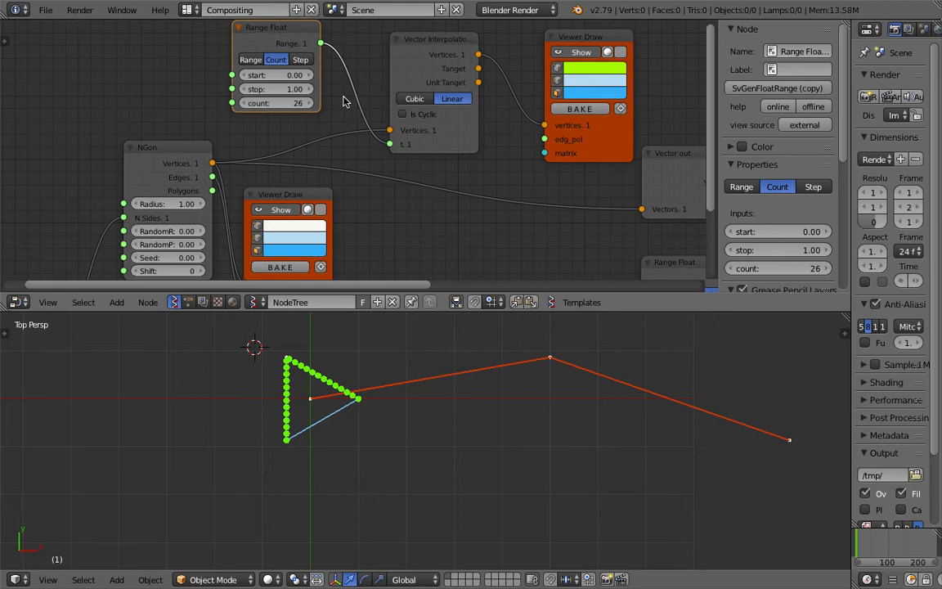
pyautogui.click(417, 115)
pyautogui.click(413, 113)
pyautogui.click(412, 113)
# - Try Cubic interpolation on the triangle and switch back to Linear
pyautogui.click(417, 99)
pyautogui.click(435, 102)
pyautogui.click(414, 99)
pyautogui.click(451, 99)
# - Set the upper Range Float's count to 23, hide the node properties and save the file
pyautogui.moveTo(245, 103)
pyautogui.mouseDown()
pyautogui.moveTo(298, 103)
pyautogui.moveTo(242, 103)
pyautogui.mouseUp()
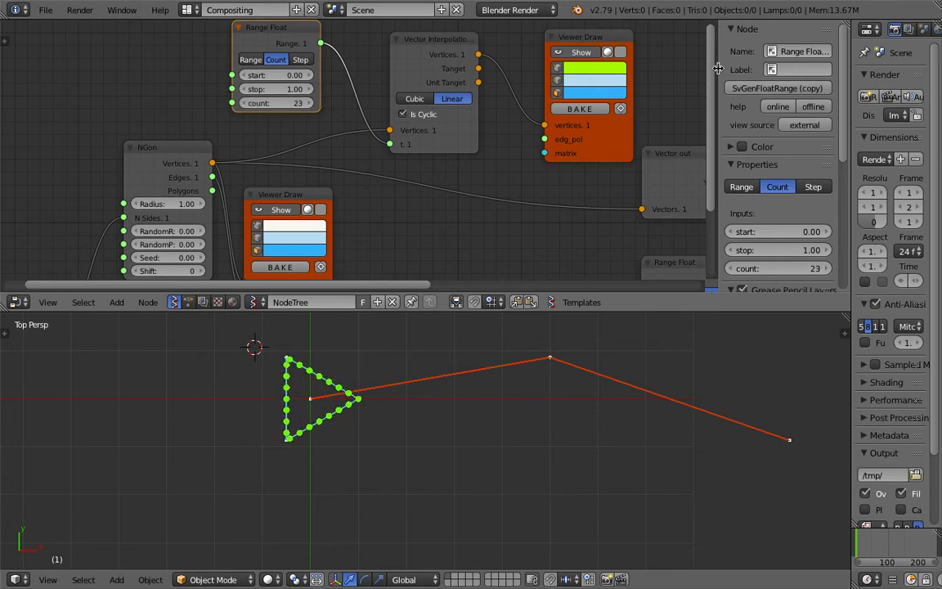
pyautogui.press('n')
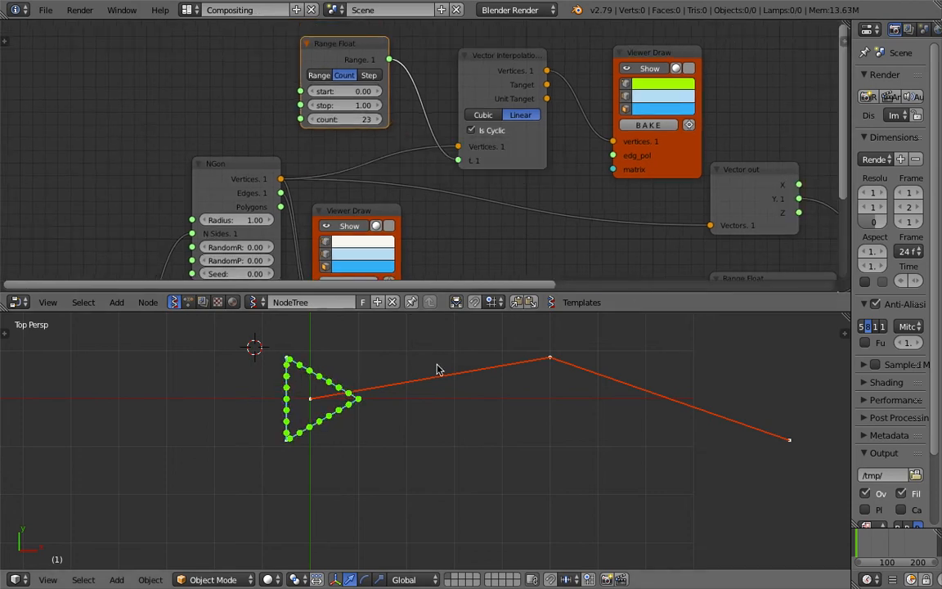
pyautogui.scroll(-1, 362, 398)
pyautogui.keyDown('shift'); pyautogui.moveTo(410, 395); pyautogui.dragTo(376, 409, button='middle'); pyautogui.keyUp('shift')
pyautogui.scroll(-1, 368, 176)
pyautogui.moveTo(373, 174); pyautogui.dragTo(250, 176, button='middle')
pyautogui.hotkey('ctrl', 's')
pyautogui.click(287, 178)
pyautogui.moveTo(536, 162); pyautogui.dragTo(527, 143)
pyautogui.moveTo(381, 68); pyautogui.dragTo(375, 64)
pyautogui.hotkey('ctrl', 's')
pyautogui.click(376, 67)
# - Link Vector Interpolation's Vertices output to Vector out's Vectors input, replacing the direct link from NGon
pyautogui.scroll(-2, 608, 160)
pyautogui.moveTo(608, 160); pyautogui.dragTo(593, 137, button='middle')
pyautogui.moveTo(580, 155); pyautogui.dragTo(586, 161)
pyautogui.moveTo(596, 237); pyautogui.dragTo(606, 237)
pyautogui.scroll(-1, 416, 172)
pyautogui.moveTo(416, 172)
pyautogui.mouseDown(button='middle')
pyautogui.moveTo(417, 156)
pyautogui.moveTo(431, 172)
pyautogui.mouseUp(button='middle')
pyautogui.hotkey('ctrl', 's')
pyautogui.click(430, 172)
pyautogui.scroll(1, 418, 65)
pyautogui.moveTo(416, 61); pyautogui.dragTo(420, 70)
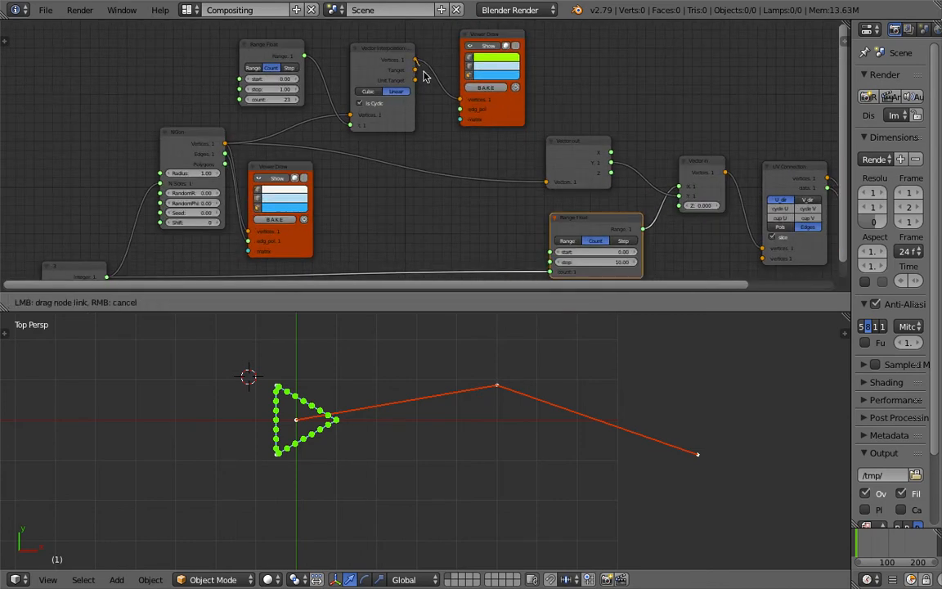
pyautogui.moveTo(492, 170); pyautogui.dragTo(545, 183)
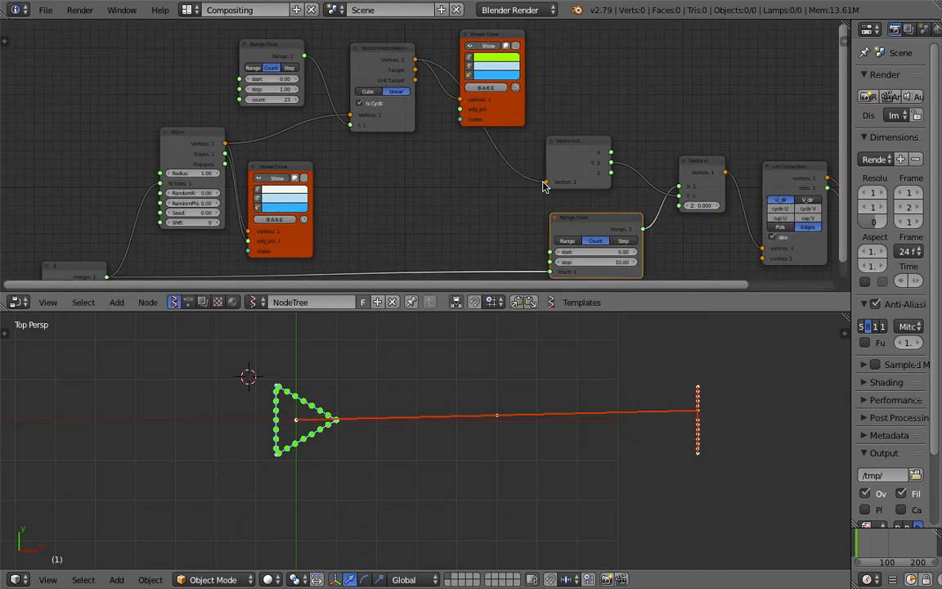
# - Move the green Viewer Draw clear of the new link and disconnect the integer node from the lower Range Float
pyautogui.moveTo(486, 36); pyautogui.dragTo(592, 36)
pyautogui.moveTo(581, 216); pyautogui.dragTo(578, 181, button='middle')
pyautogui.keyDown('ctrl'); pyautogui.moveTo(502, 206); pyautogui.dragTo(513, 275); pyautogui.keyUp('ctrl')
# - Set the lower Range Float's count to 24 and save the file
pyautogui.moveTo(588, 240); pyautogui.dragTo(564, 249)
pyautogui.moveTo(566, 245); pyautogui.dragTo(591, 245)
pyautogui.moveTo(428, 206)
pyautogui.mouseDown(button='middle')
pyautogui.moveTo(419, 256)
pyautogui.moveTo(415, 217)
pyautogui.mouseUp(button='middle')
pyautogui.hotkey('ctrl', 's')
pyautogui.click(419, 254)
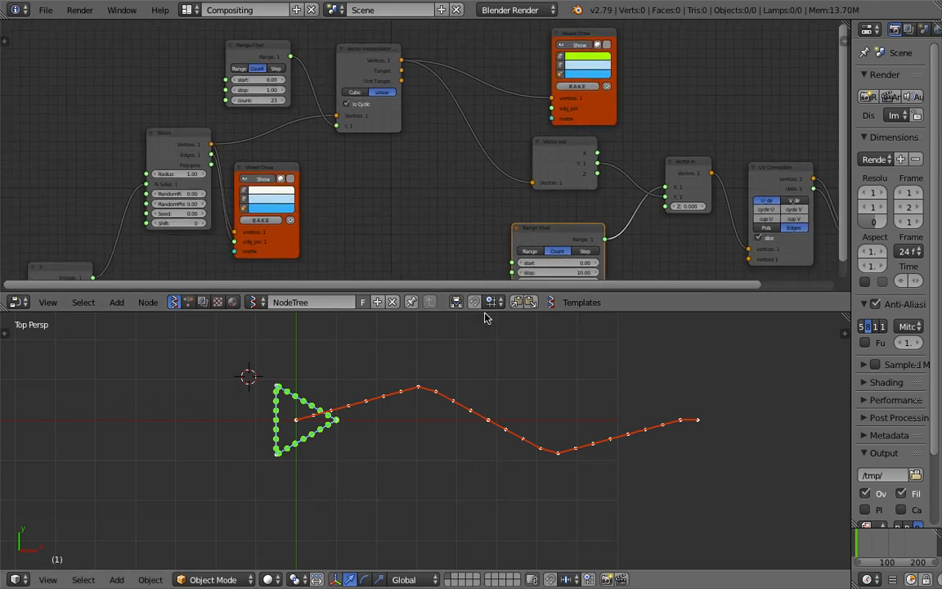
# - Link the integer node to both Range Floats' count inputs instead of NGon, and set NGon's N Sides to 3
pyautogui.moveTo(484, 311); pyautogui.dragTo(490, 365)
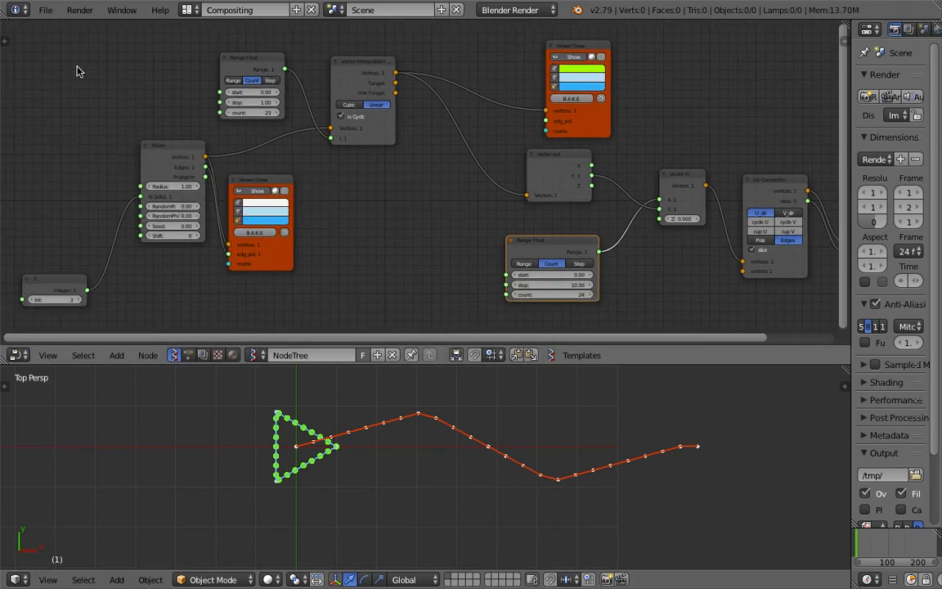
pyautogui.moveTo(57, 286); pyautogui.dragTo(219, 112)
pyautogui.moveTo(150, 112); pyautogui.dragTo(506, 294)
pyautogui.moveTo(131, 108); pyautogui.dragTo(135, 90)
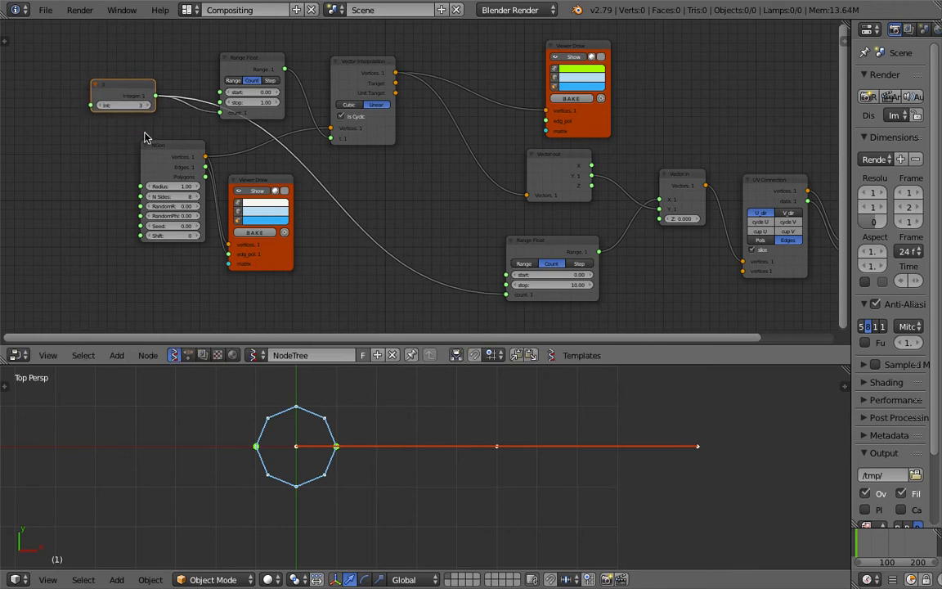
pyautogui.moveTo(170, 197); pyautogui.dragTo(114, 172)
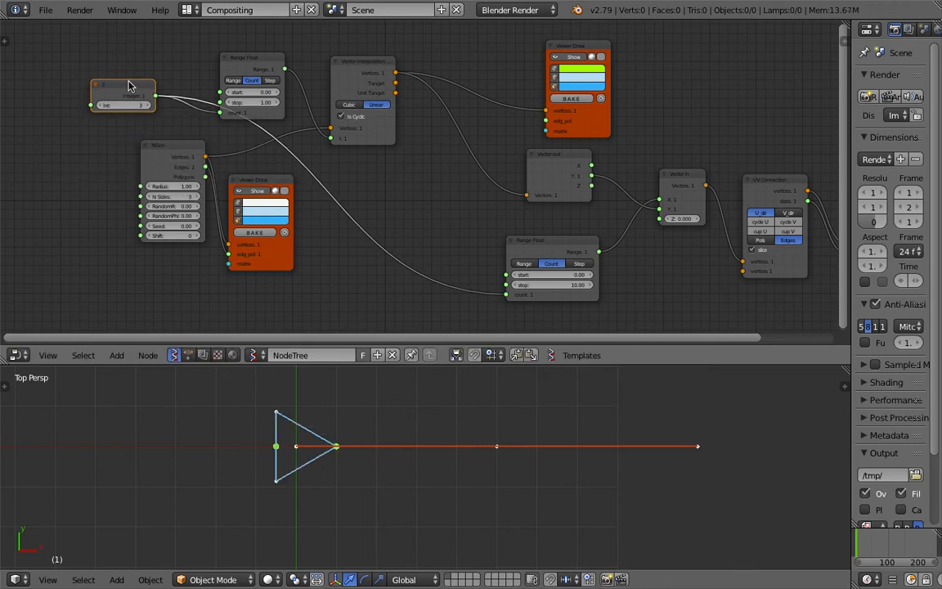
# - Set the integer node to 63 and save the file
pyautogui.moveTo(123, 105); pyautogui.dragTo(172, 104)
pyautogui.hotkey('ctrl', 's')
pyautogui.click(441, 458)
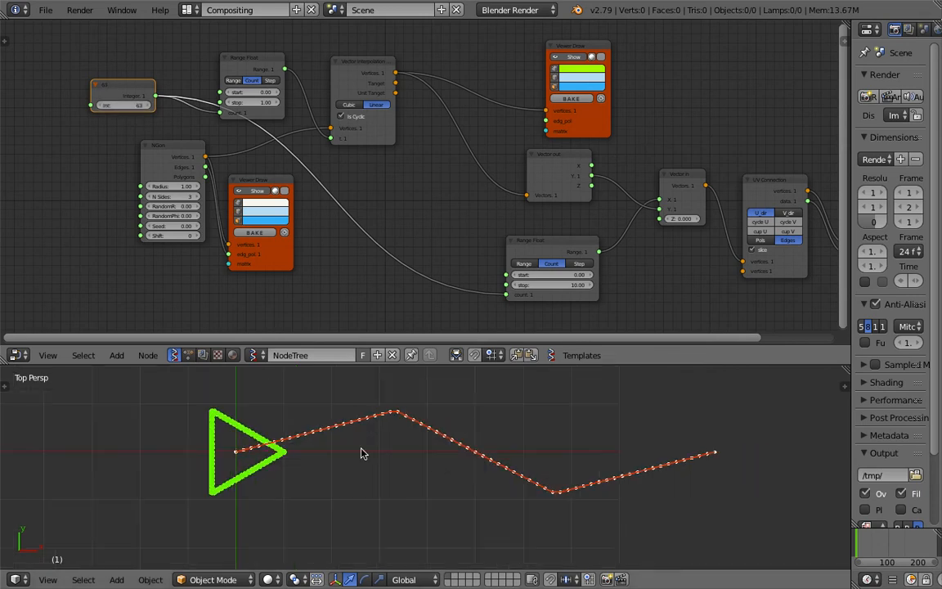
# - Switch to the reference clip in Finder to compare the triangle's waveform, return to Blender and save the file
pyautogui.hotkey('ctrl', 'Left')
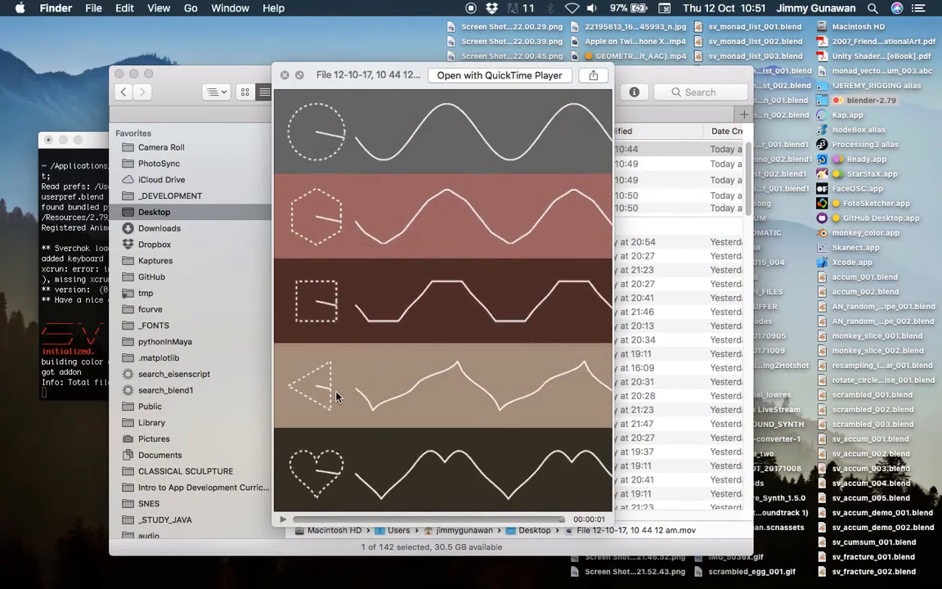
pyautogui.hotkey('ctrl', 'Right')
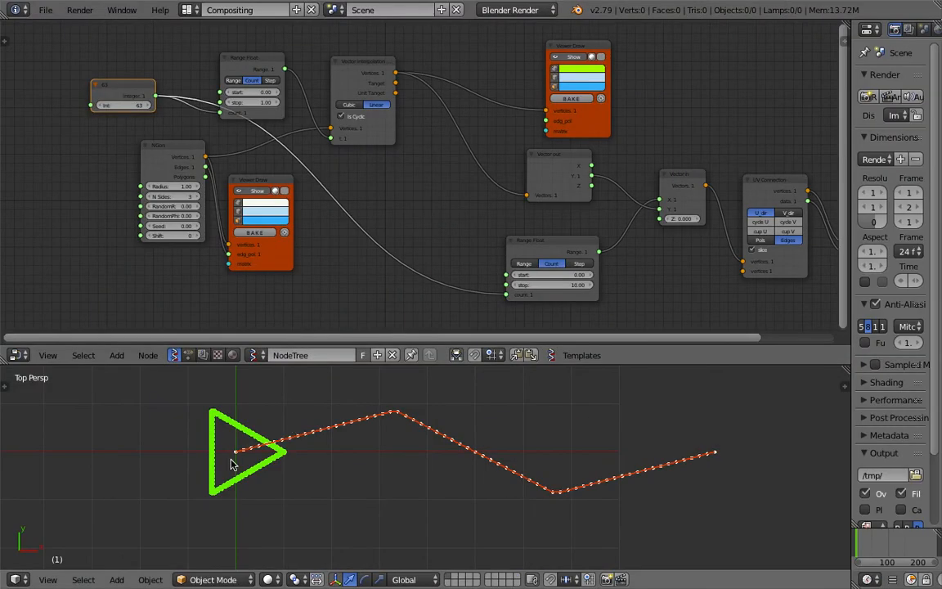
pyautogui.scroll(-2, 271, 466)
pyautogui.hotkey('ctrl', 'Left')
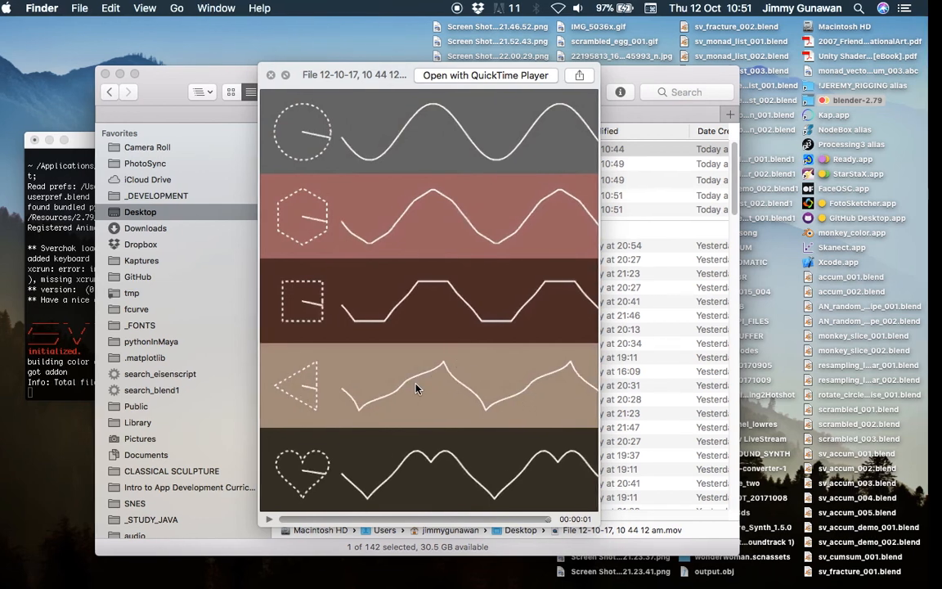
pyautogui.hotkey('ctrl', 'Right')
pyautogui.hotkey('ctrl', 's')
pyautogui.click(539, 481)
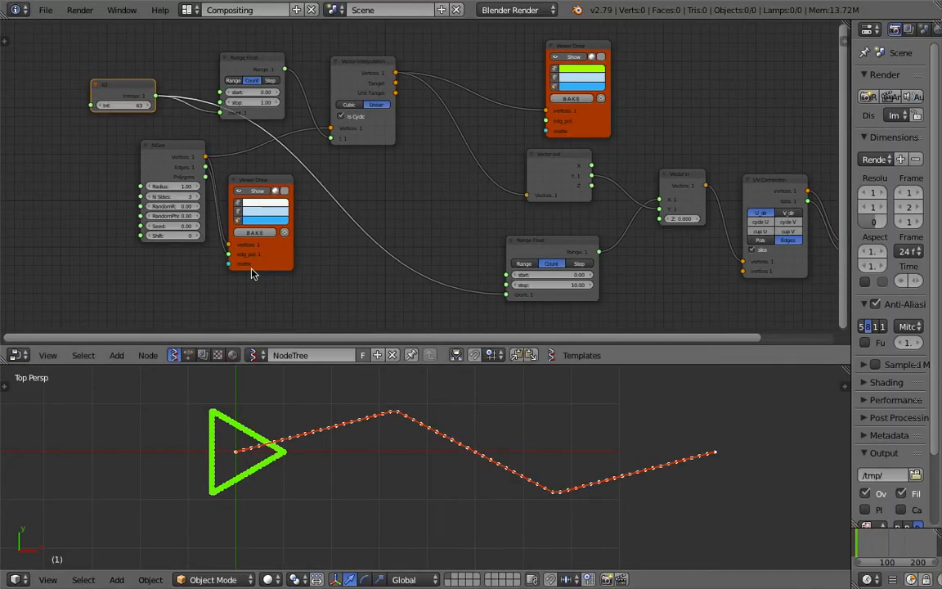
# - Try the NGon with N Sides at 7 and return it to 3
pyautogui.scroll(1, 196, 229)
pyautogui.click(157, 202)
pyautogui.click(157, 202)
pyautogui.click(157, 202)
pyautogui.click(157, 202)
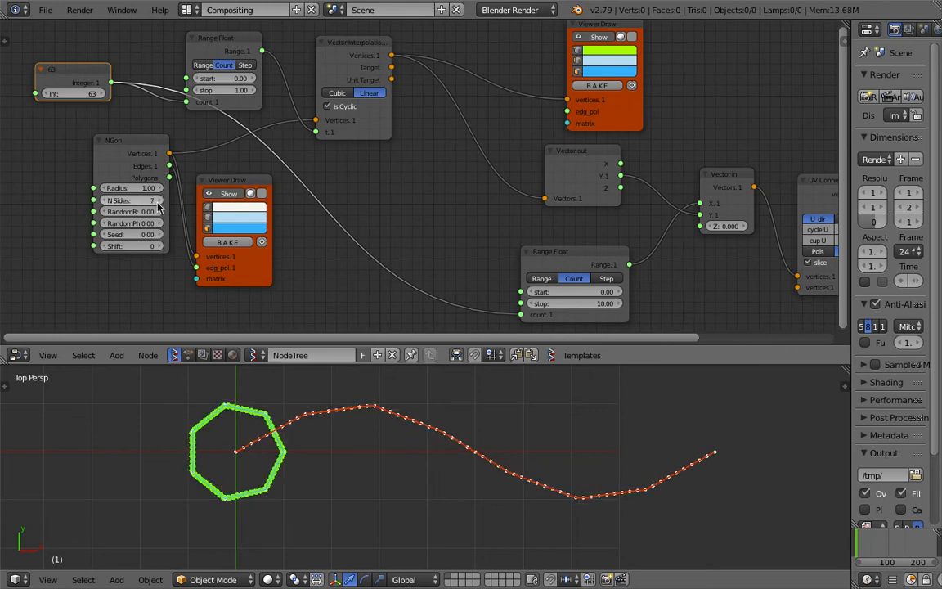
pyautogui.moveTo(113, 202)
pyautogui.mouseDown()
pyautogui.moveTo(157, 202)
pyautogui.moveTo(98, 202)
pyautogui.mouseUp()
pyautogui.moveTo(159, 200); pyautogui.dragTo(180, 197, button='middle')
# - Move the NGon node away from its Viewer Draw and save over resampling_linear_002.blend
pyautogui.moveTo(145, 151); pyautogui.dragTo(67, 182)
pyautogui.hotkey('ctrl', 's')
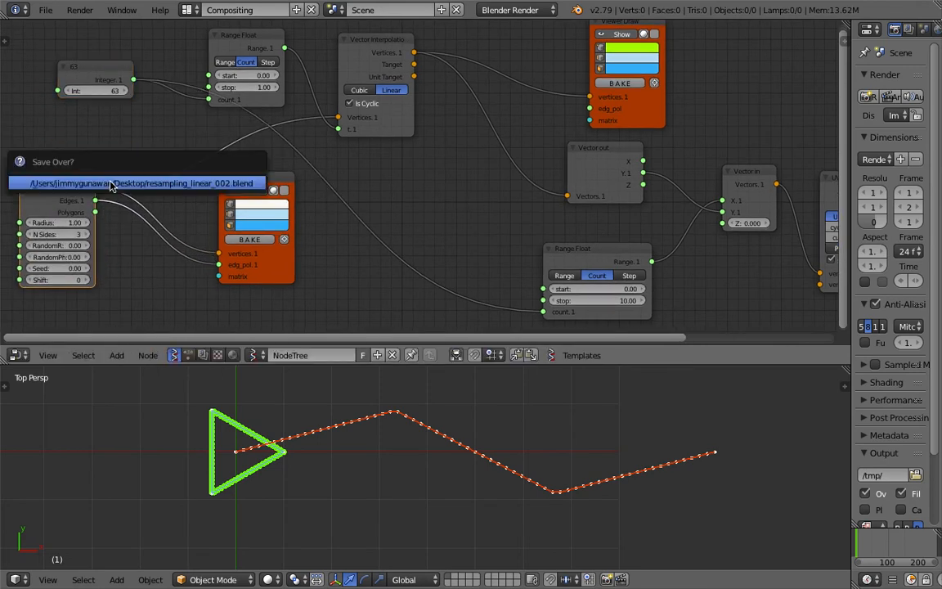
pyautogui.click(110, 184)
pyautogui.moveTo(151, 150); pyautogui.dragTo(163, 137, button='middle')
pyautogui.press('a')
pyautogui.hotkey('shift', 'a')
pyautogui.click(164, 137)
pyautogui.press('Escape')
# - Move the NGon node still farther away to make room for another node, and save the file again
pyautogui.moveTo(100, 159); pyautogui.dragTo(157, 159, button='middle')
pyautogui.moveTo(157, 164); pyautogui.dragTo(110, 177)
pyautogui.hotkey('ctrl', 's')
pyautogui.click(106, 176)
# - Add a List Shift node on the link between NGon's Vertices output and Vector Interpolation
pyautogui.moveTo(165, 166); pyautogui.dragTo(168, 161, button='middle')
pyautogui.hotkey('shift', 'a')
pyautogui.click(193, 142)
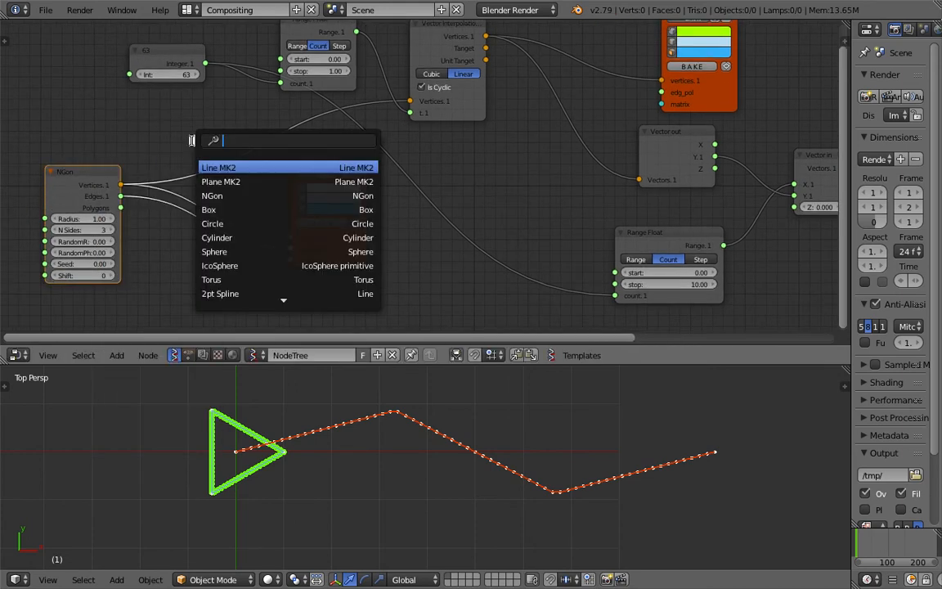
pyautogui.write('re')
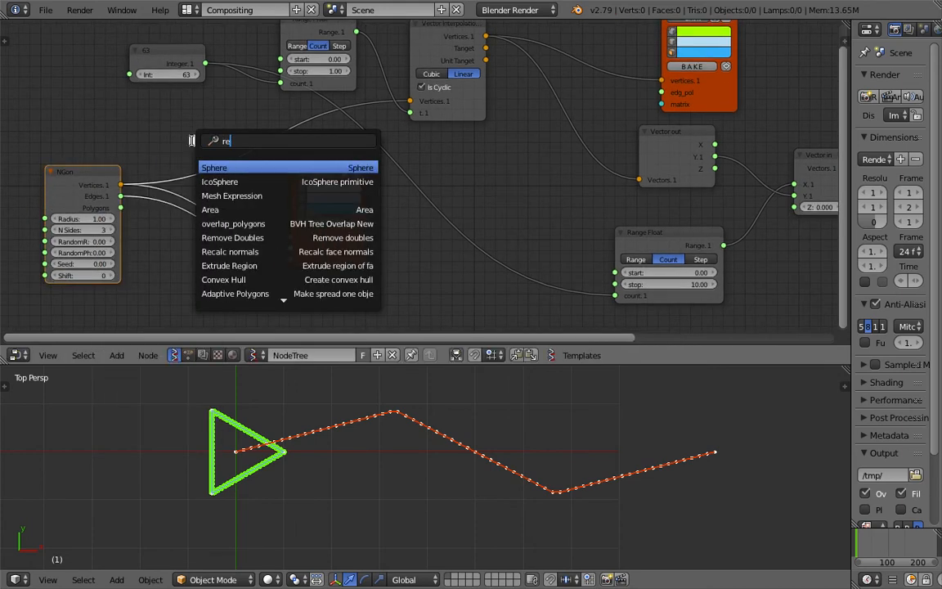
pyautogui.write('sshift')
pyautogui.press('Down')
pyautogui.press('Return')
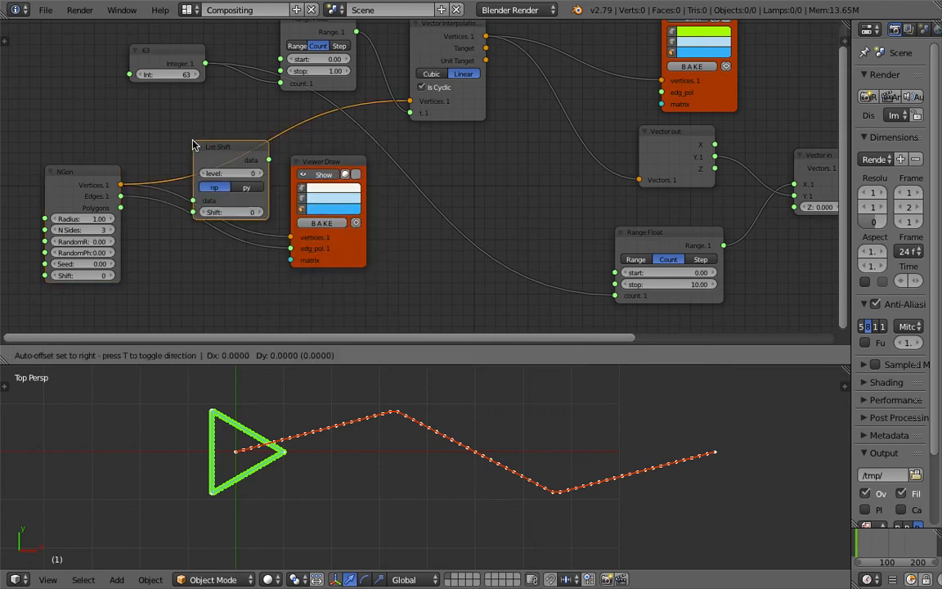
pyautogui.click(206, 114)
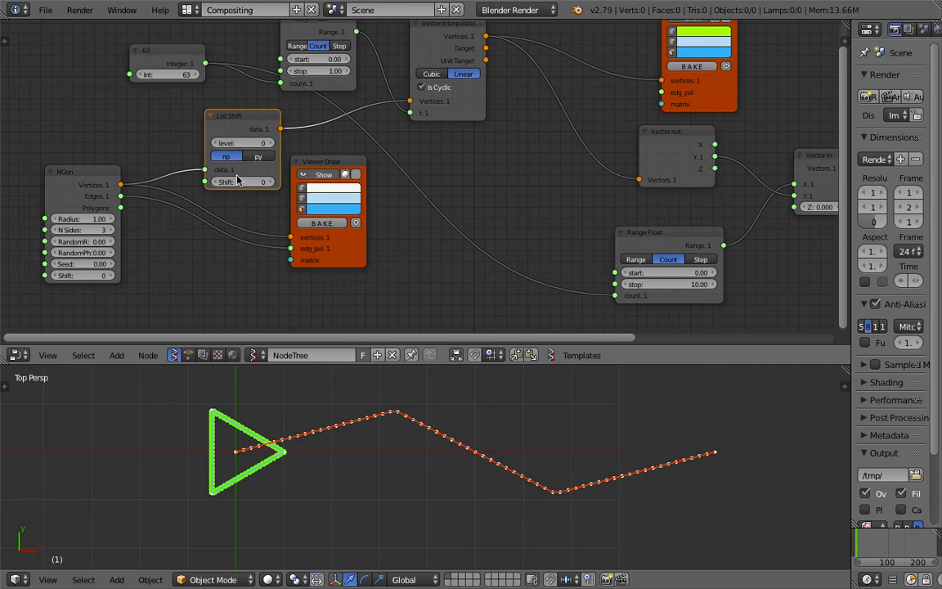
# - Set List Shift's level to 1 and raise its Shift to 115
pyautogui.moveTo(245, 182); pyautogui.dragTo(298, 182)
pyautogui.click(272, 143)
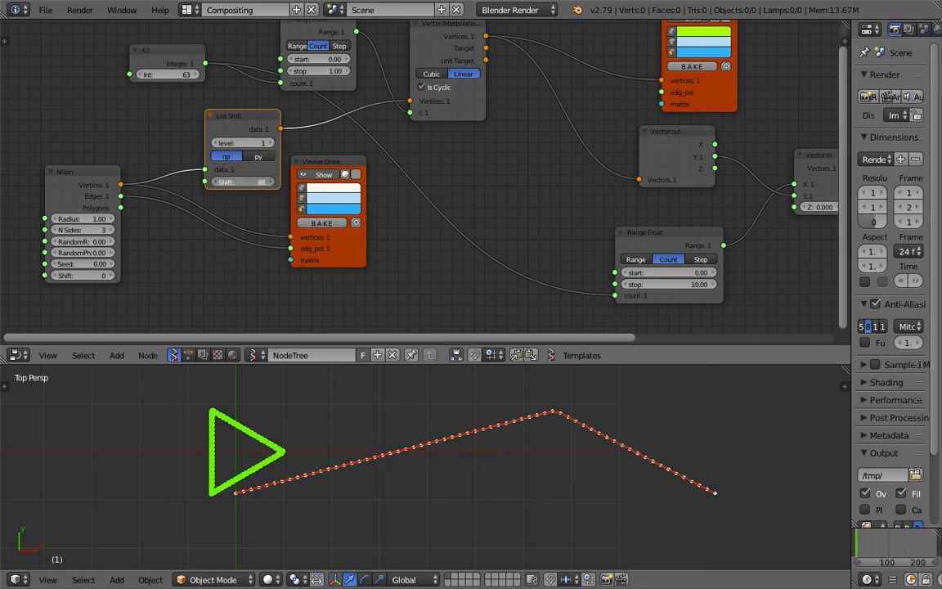
pyautogui.click(266, 183)
pyautogui.click(267, 183)
pyautogui.click(267, 183)
pyautogui.click(268, 183)
pyautogui.click(268, 184)
pyautogui.click(268, 184)
pyautogui.click(268, 184)
pyautogui.click(268, 184)
pyautogui.click(268, 184)
pyautogui.click(269, 184)
pyautogui.click(268, 184)
pyautogui.click(268, 184)
pyautogui.click(269, 184)
pyautogui.click(268, 184)
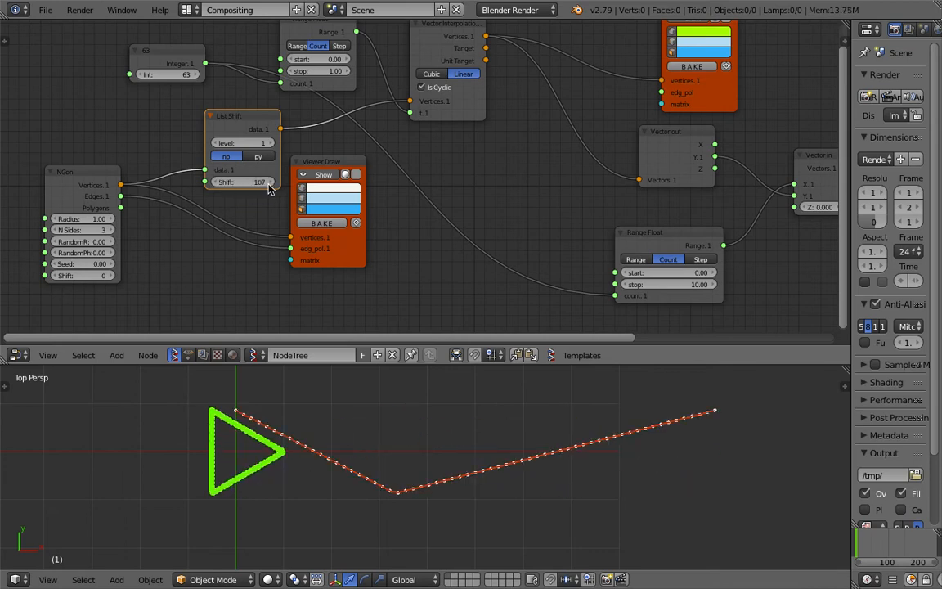
pyautogui.click(268, 184)
pyautogui.click(269, 184)
pyautogui.click(268, 184)
pyautogui.click(268, 184)
pyautogui.click(268, 184)
pyautogui.click(269, 184)
pyautogui.click(268, 184)
pyautogui.click(268, 184)
# - Relink NGon's Vertices directly to Vector Interpolation and insert List Shift between Vector Interpolation and Vector out, with Shift at 251
pyautogui.moveTo(126, 184); pyautogui.dragTo(372, 98)
pyautogui.press('g')
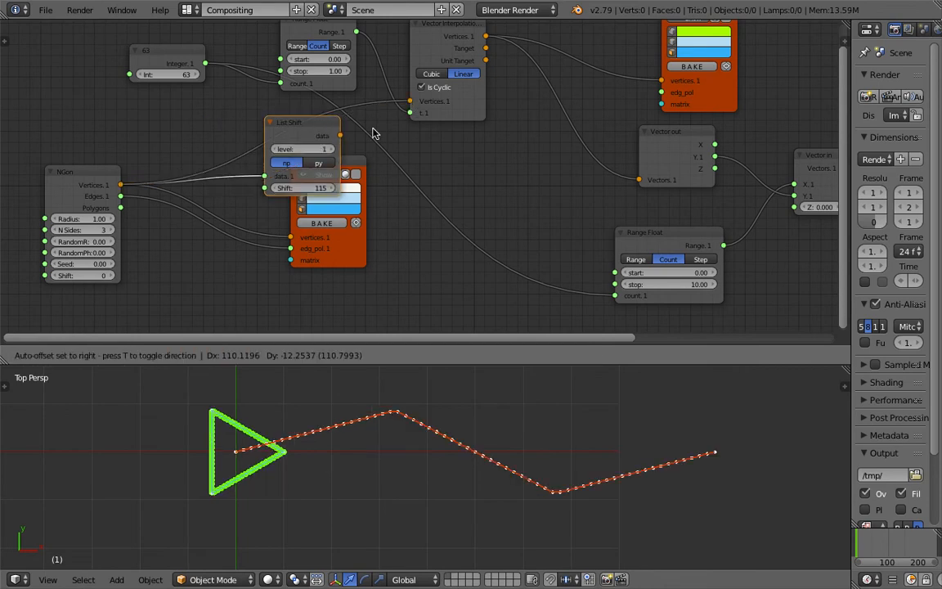
pyautogui.click(519, 136)
pyautogui.moveTo(553, 120)
pyautogui.mouseDown()
pyautogui.moveTo(530, 118)
pyautogui.moveTo(551, 122)
pyautogui.moveTo(556, 112)
pyautogui.mouseUp()
pyautogui.moveTo(543, 136); pyautogui.dragTo(448, 135, button='middle')
pyautogui.moveTo(462, 171); pyautogui.dragTo(575, 171)
# - Add a Frame Info node and link its Current Frame output to List Shift's Shift input
pyautogui.moveTo(277, 259); pyautogui.dragTo(309, 206, button='middle')
pyautogui.hotkey('alt', 'space')
pyautogui.write('fra')
pyautogui.click(347, 264)
pyautogui.click(354, 249)
pyautogui.moveTo(365, 253); pyautogui.dragTo(427, 177)
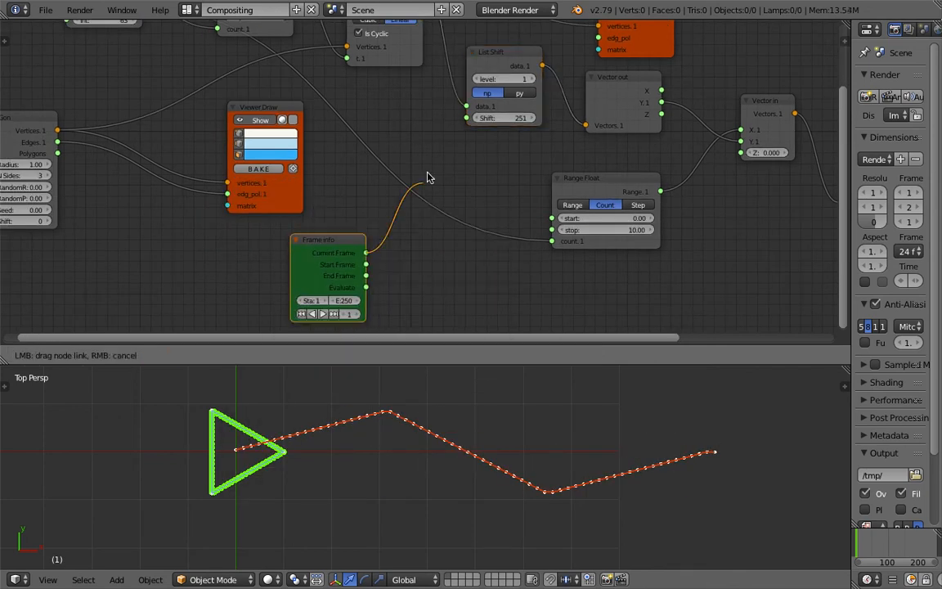
pyautogui.moveTo(470, 128); pyautogui.dragTo(467, 119)
# - Play the animation to run the shifting waveform and save the file
pyautogui.moveTo(406, 147); pyautogui.dragTo(386, 169, button='middle')
pyautogui.hotkey('alt', 'a')
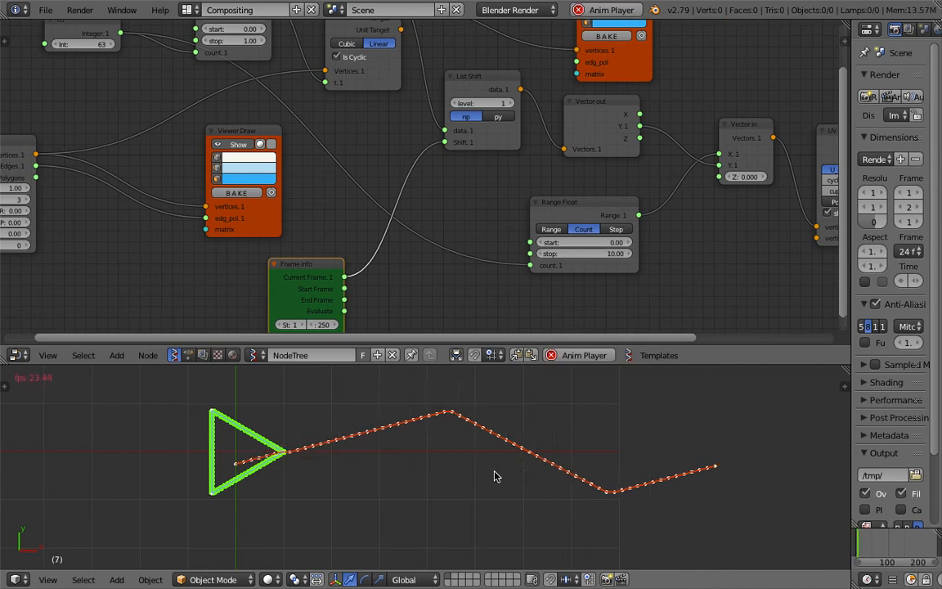
pyautogui.scroll(-1, 270, 203)
pyautogui.moveTo(270, 203); pyautogui.dragTo(330, 209, button='middle')
pyautogui.hotkey('ctrl', 's')
pyautogui.click(330, 209)
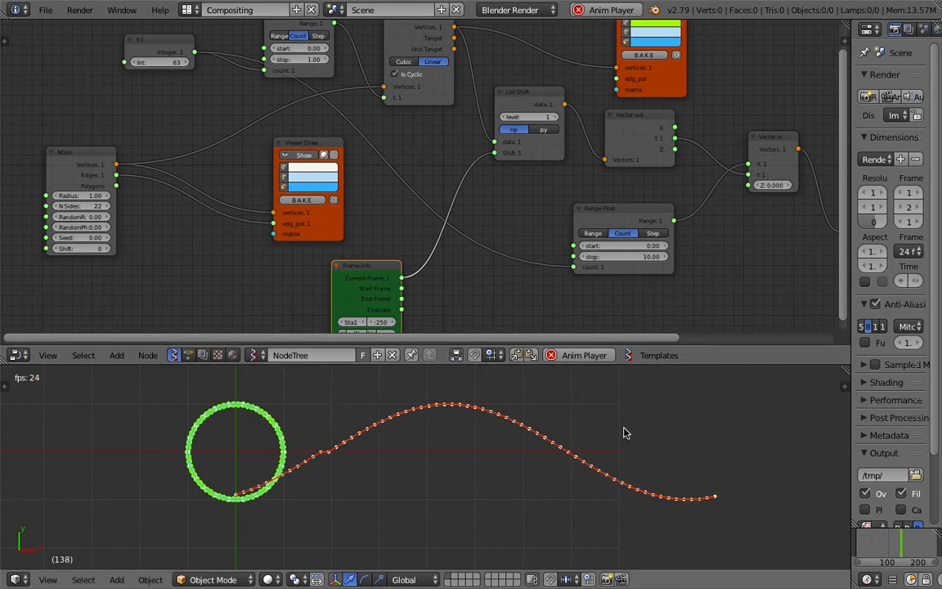
# - Set NGon's N Sides to 18 and move the node away to make room beside it
pyautogui.moveTo(90, 206)
pyautogui.mouseDown()
pyautogui.moveTo(68, 206)
pyautogui.moveTo(96, 206)
pyautogui.mouseUp()
pyautogui.moveTo(100, 161); pyautogui.dragTo(67, 168)
pyautogui.moveTo(68, 168); pyautogui.dragTo(108, 186, button='middle')
pyautogui.moveTo(108, 189); pyautogui.dragTo(82, 167)
# - Add a Randomize input vertices node on the link between NGon's Vertices output and Vector Interpolation
pyautogui.hotkey('alt', 'space')
pyautogui.write('r')
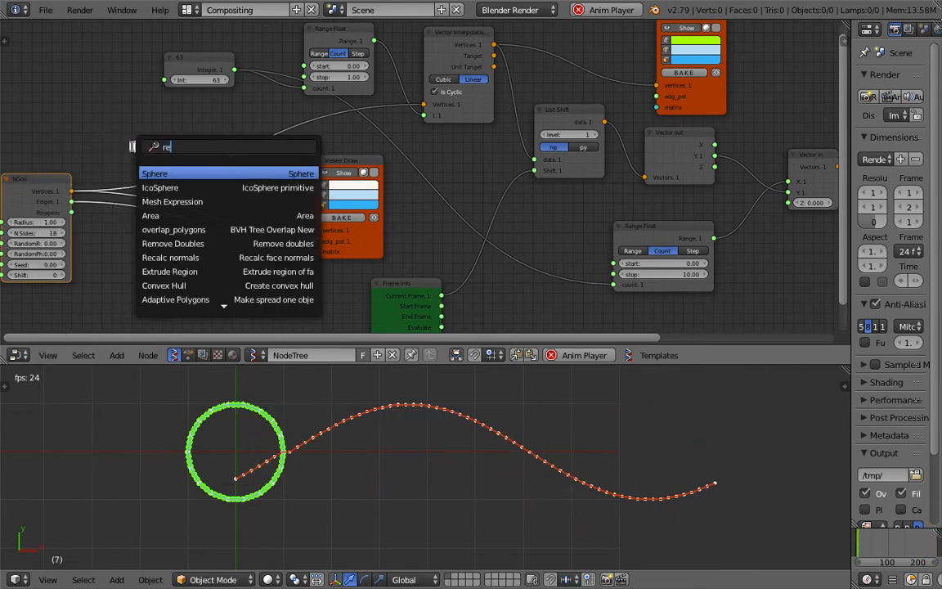
pyautogui.write('ando')
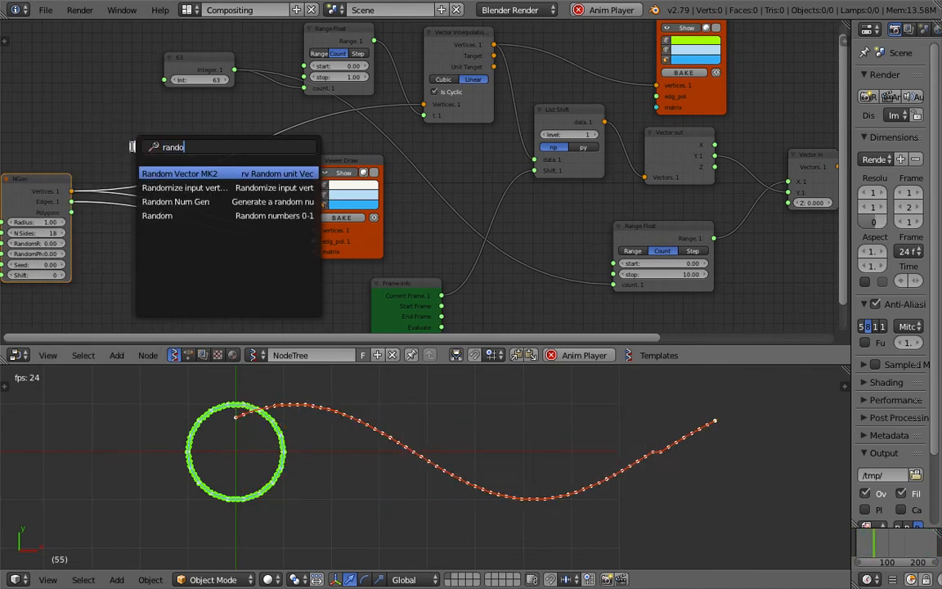
pyautogui.write('m')
pyautogui.press('Down')
pyautogui.press('Return')
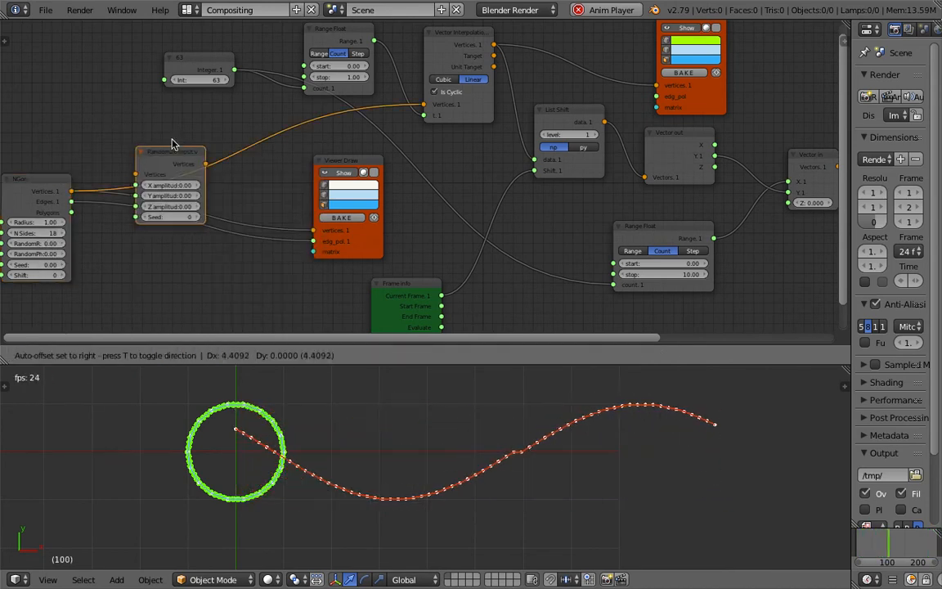
pyautogui.click(194, 131)
# - Set the Randomize node's X amplitude to 0.51, Y amplitude to 0.33 and Seed to 18, and move it closer to NGon
pyautogui.moveTo(229, 176); pyautogui.dragTo(244, 202)
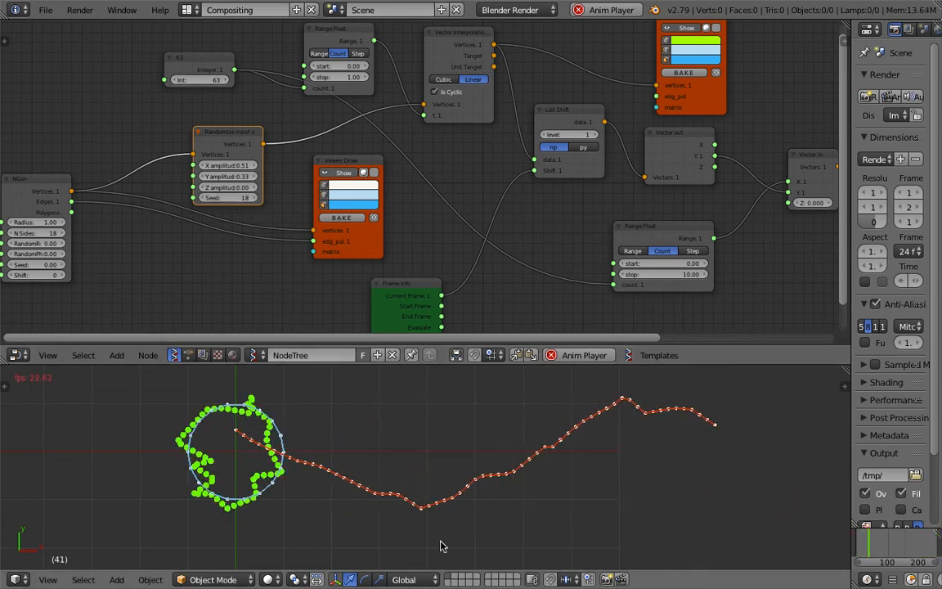
pyautogui.moveTo(298, 217); pyautogui.dragTo(319, 205, button='middle')
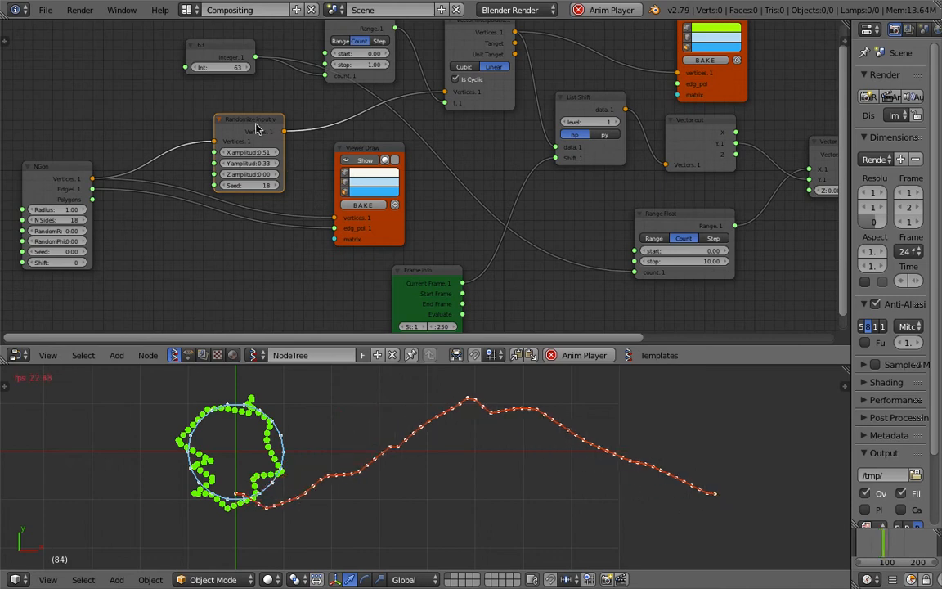
pyautogui.moveTo(256, 128); pyautogui.dragTo(222, 122)
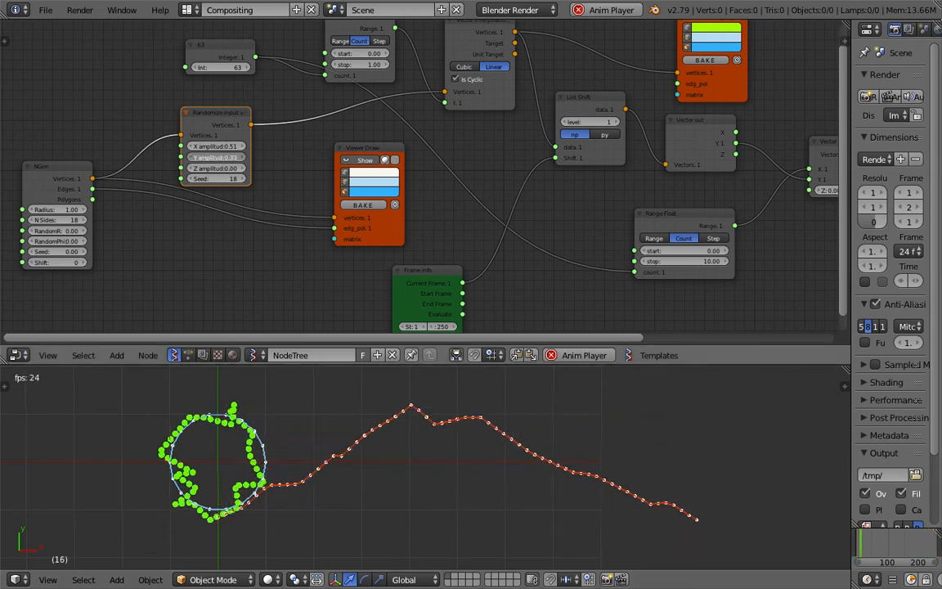
# - Try stronger randomization with X amplitude 1.35 and Y amplitude 0.69, and save the file
pyautogui.moveTo(219, 150); pyautogui.dragTo(319, 150)
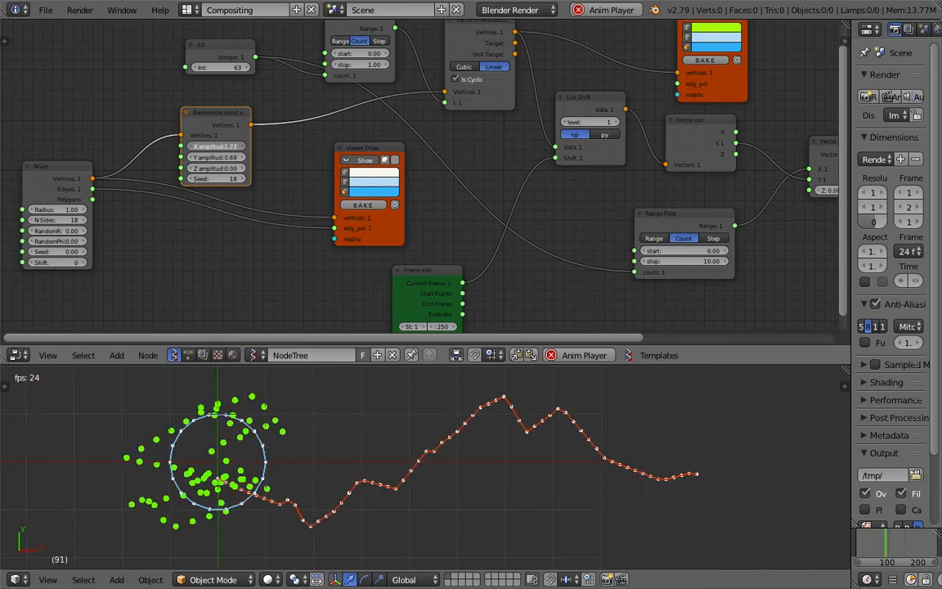
pyautogui.press('Escape')
pyautogui.hotkey('ctrl', 's')
pyautogui.click(464, 459)
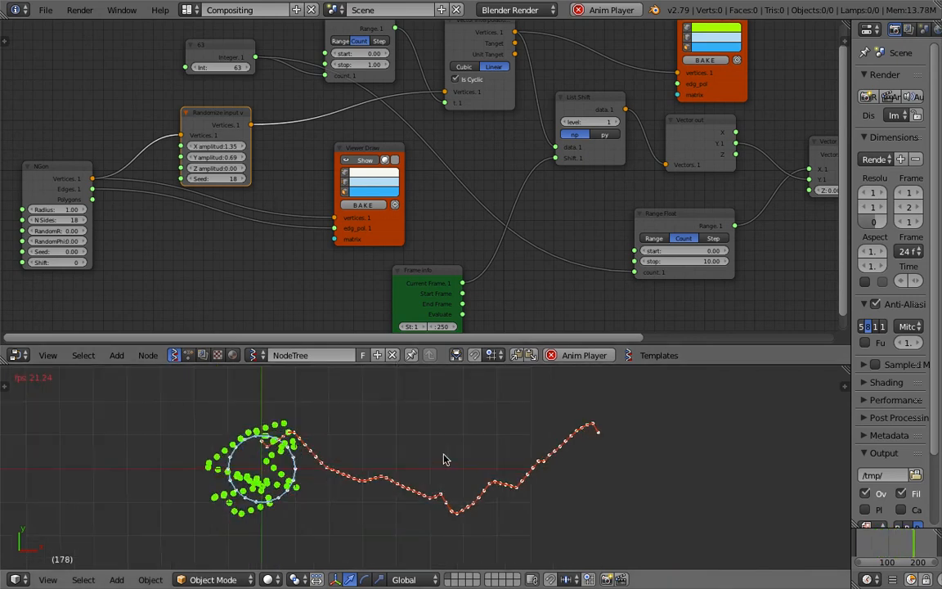
# - Set the Randomize node's X and Y amplitudes to 0.50, space it and NGon farther apart, and save the file
pyautogui.hotkey('ctrl', 's')
pyautogui.click(419, 450)
pyautogui.moveTo(136, 160); pyautogui.dragTo(161, 161, button='middle')
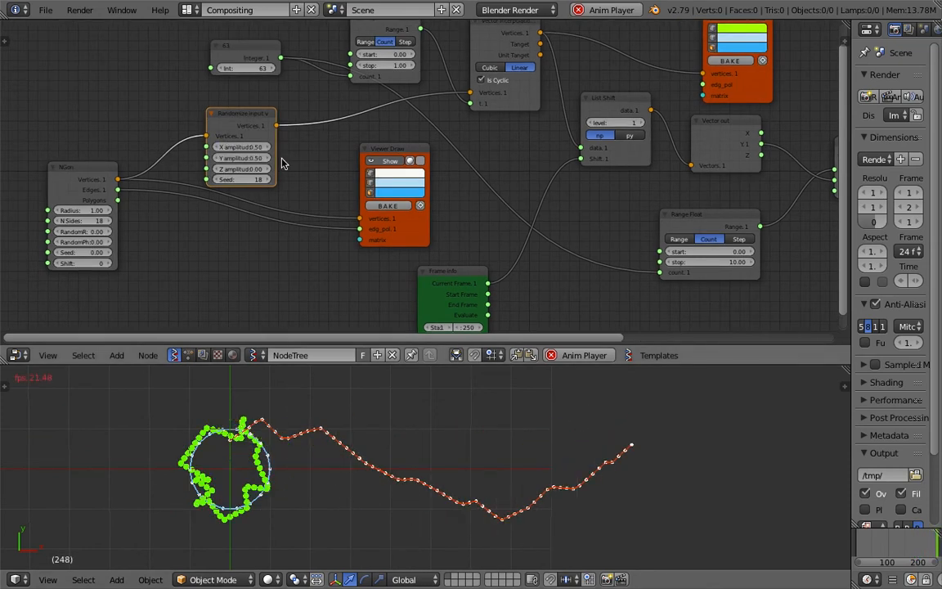
pyautogui.moveTo(107, 169); pyautogui.dragTo(67, 174)
pyautogui.moveTo(250, 116)
pyautogui.mouseDown()
pyautogui.moveTo(275, 111)
pyautogui.moveTo(263, 117)
pyautogui.mouseUp()
pyautogui.hotkey('ctrl', 's')
pyautogui.click(275, 111)
# - Set NGon to Radius 2.41, N Sides 49, RandomR 0.36, RandomPhi 0.12 and Seed 1.17, and save the file
pyautogui.moveTo(149, 183); pyautogui.dragTo(230, 185, button='middle')
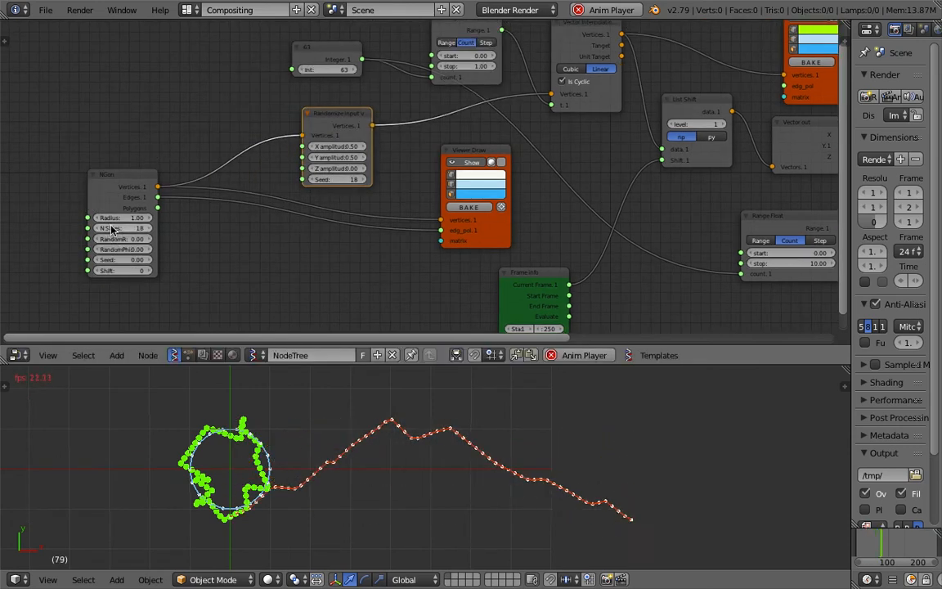
pyautogui.moveTo(120, 217); pyautogui.dragTo(158, 218)
pyautogui.scroll(-2, 416, 510)
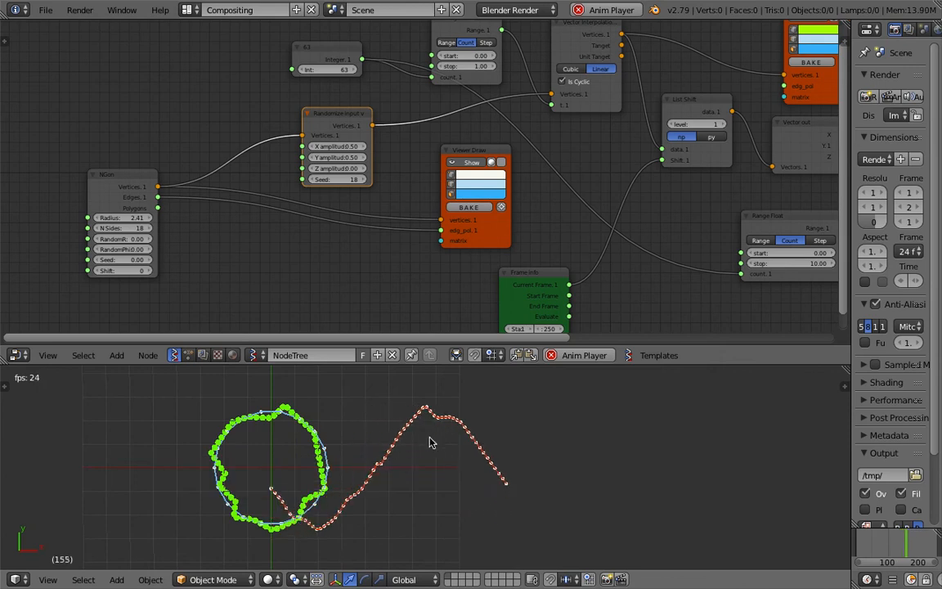
pyautogui.keyDown('shift'); pyautogui.moveTo(430, 442); pyautogui.dragTo(420, 445, button='middle'); pyautogui.keyUp('shift')
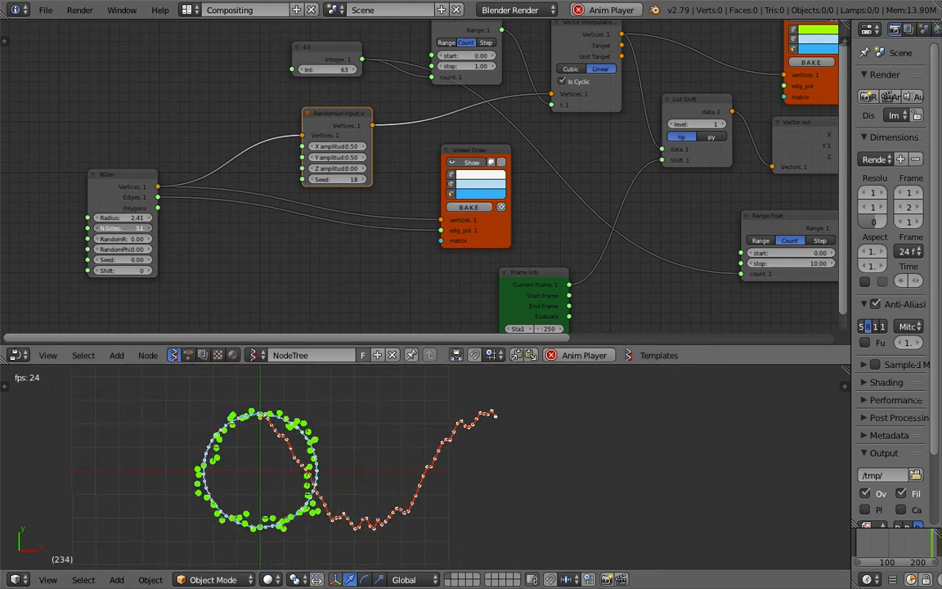
pyautogui.moveTo(123, 228); pyautogui.dragTo(125, 249)
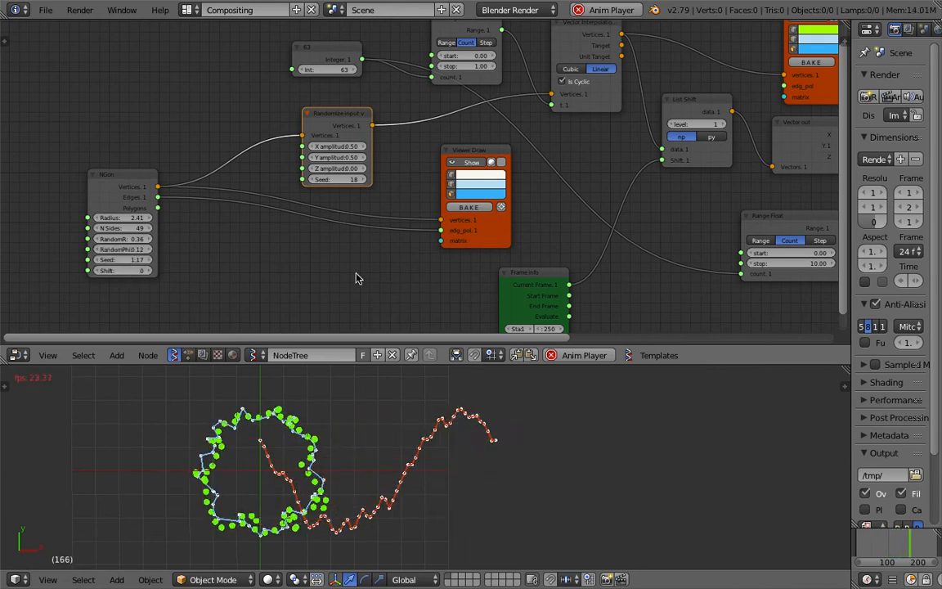
pyautogui.hotkey('ctrl', 's')
pyautogui.click(295, 445)
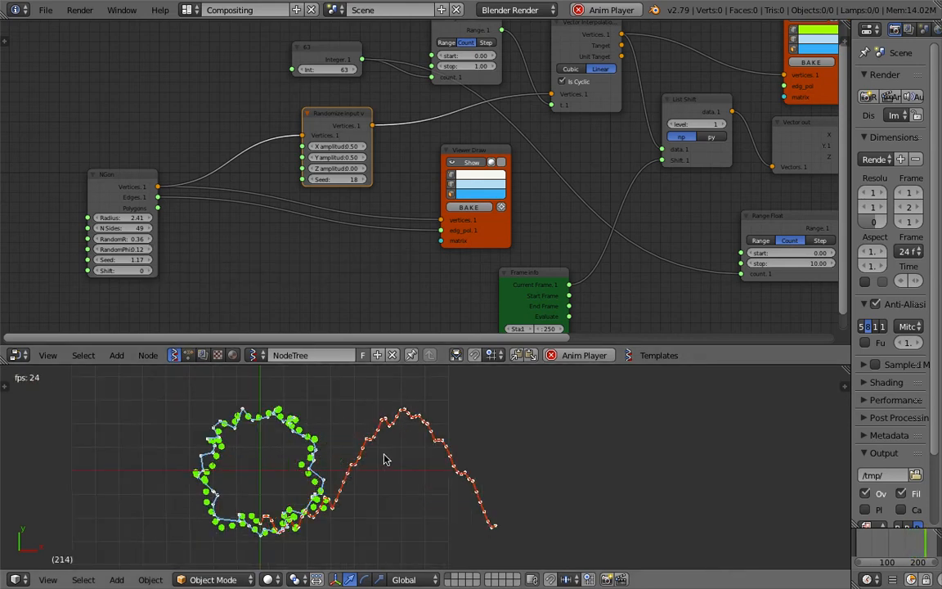
# - Switch to the reference clip in Finder to compare the randomized waveform, return to Blender and save the file
pyautogui.hotkey('ctrl', 'Left')
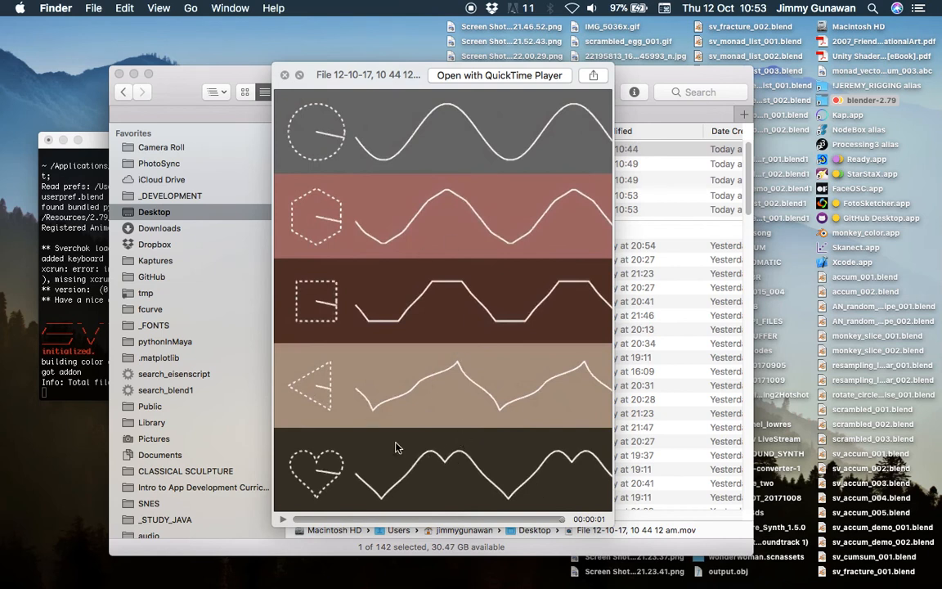
pyautogui.hotkey('ctrl', 'Right')
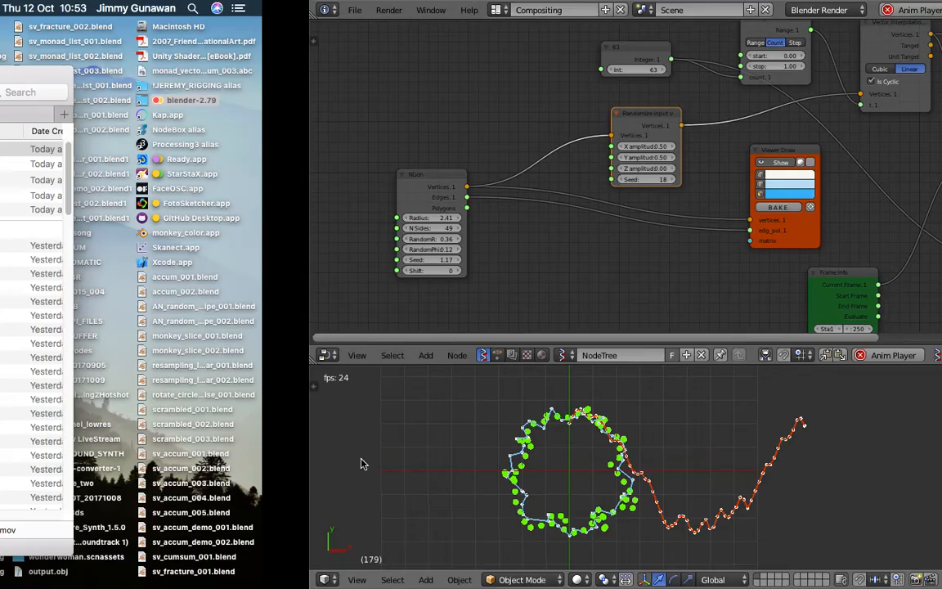
pyautogui.hotkey('ctrl', 's')
pyautogui.press('Return')
pyautogui.hotkey('ctrl', 's')
pyautogui.click(338, 464)
# - Move the green Viewer Draw node up, farther above the Vector out node
pyautogui.keyDown('shift'); pyautogui.moveTo(380, 463); pyautogui.dragTo(419, 475, button='middle'); pyautogui.keyUp('shift')
pyautogui.scroll(-3, 456, 222)
pyautogui.moveTo(515, 187); pyautogui.dragTo(402, 227, button='middle')
pyautogui.scroll(2, 559, 147)
pyautogui.click(650, 83)
pyautogui.click(650, 83)
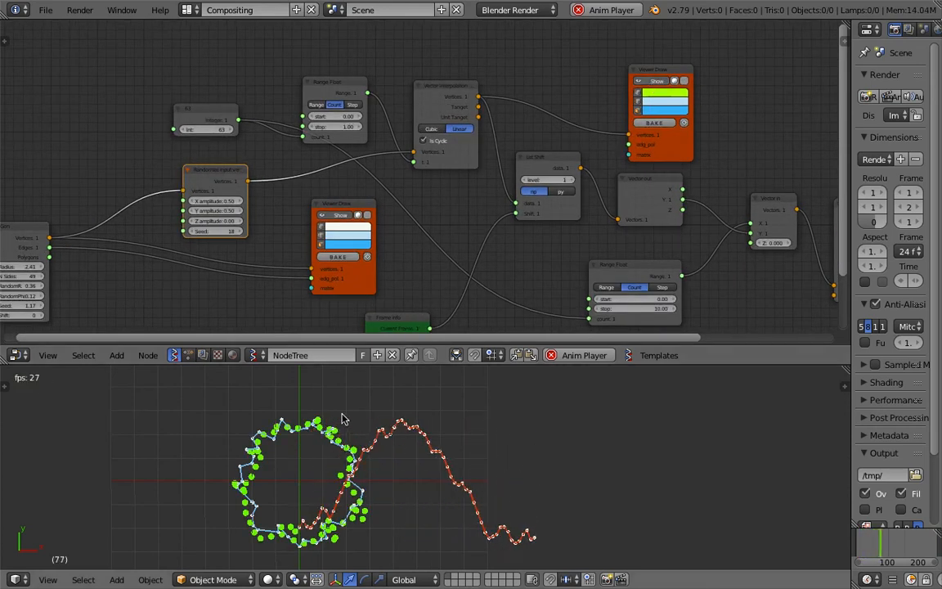
pyautogui.moveTo(678, 137); pyautogui.dragTo(668, 109)
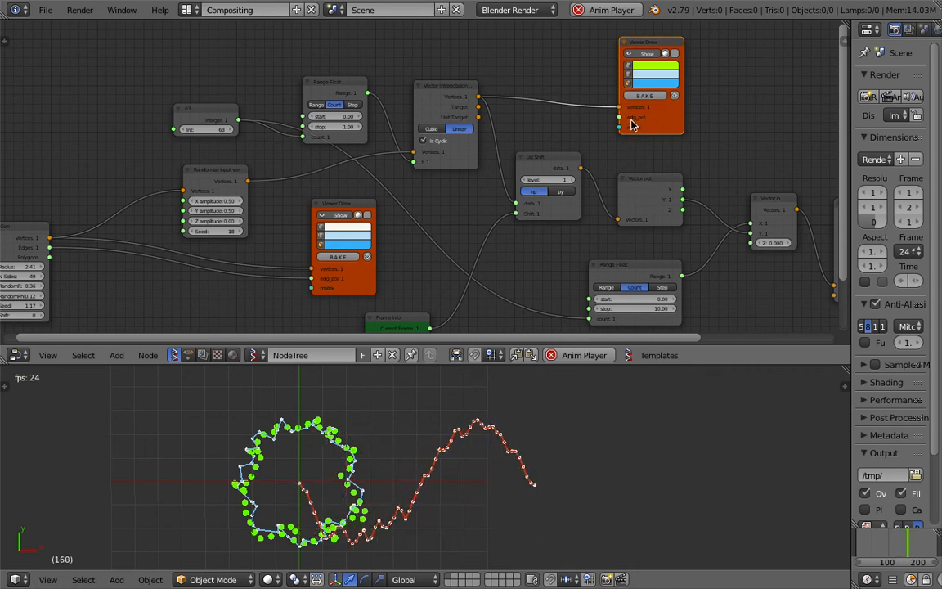
# - Stop the playback, save the file, and hide the green Viewer Draw node's preview of the interpolated points
pyautogui.press('Escape')
pyautogui.hotkey('ctrl', 's')
pyautogui.press('Return')
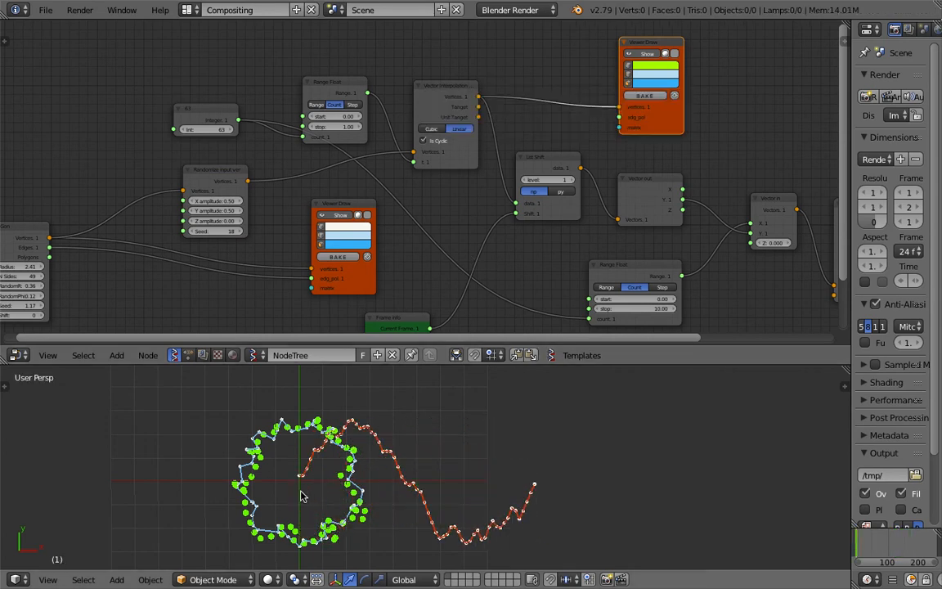
pyautogui.scroll(3, 300, 480)
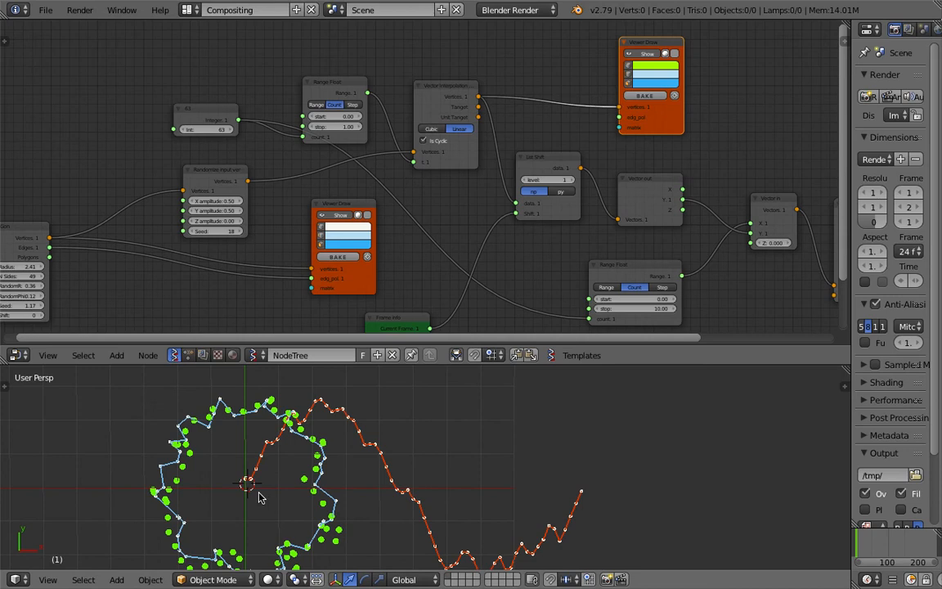
pyautogui.scroll(-1, 462, 151)
pyautogui.moveTo(462, 147)
pyautogui.mouseDown(button='middle')
pyautogui.moveTo(472, 125)
pyautogui.moveTo(392, 156)
pyautogui.mouseUp(button='middle')
pyautogui.moveTo(610, 113)
pyautogui.mouseDown()
pyautogui.moveTo(607, 94)
pyautogui.moveTo(621, 102)
pyautogui.mouseUp()
pyautogui.moveTo(582, 170); pyautogui.dragTo(518, 136)
pyautogui.moveTo(541, 107); pyautogui.dragTo(443, 130, button='middle')
pyautogui.moveTo(516, 54)
pyautogui.mouseDown()
pyautogui.moveTo(493, 61)
pyautogui.moveTo(466, 49)
pyautogui.mouseUp()
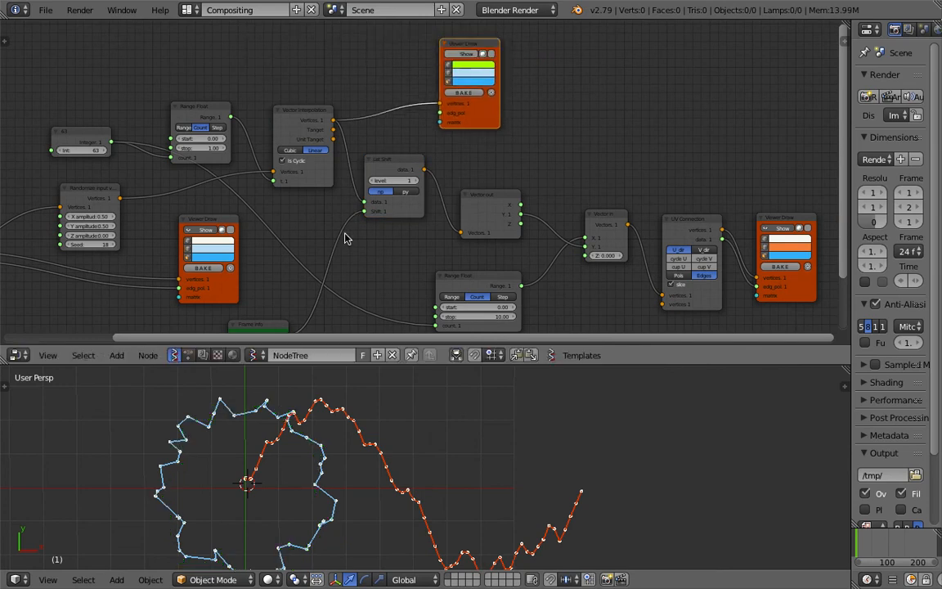
# - Duplicate the green Viewer Draw node and feed its vertices from List Shift's data through a new List Item node
pyautogui.hotkey('shift', 'd')
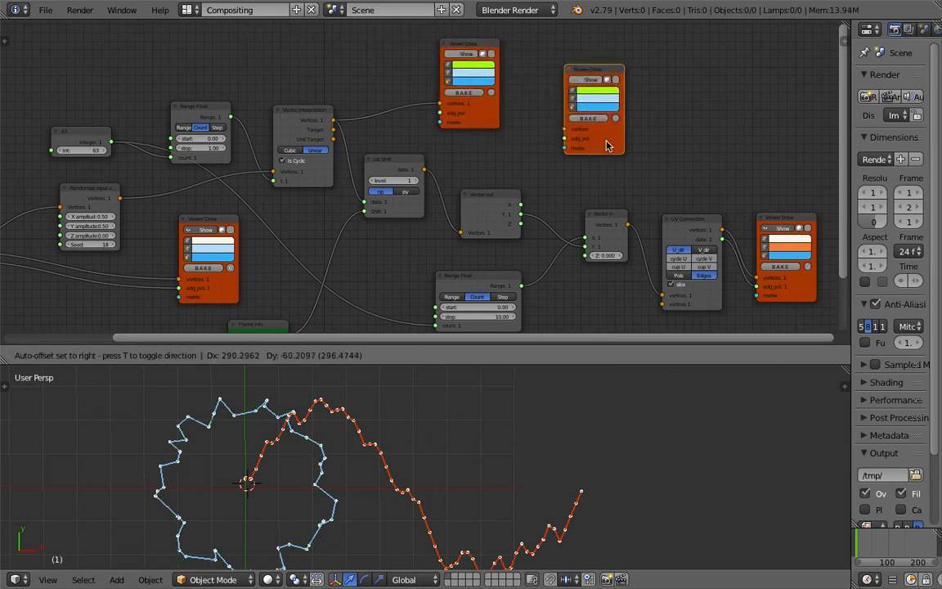
pyautogui.scroll(1, 602, 145)
pyautogui.click(678, 142)
pyautogui.hotkey('alt', 'space')
pyautogui.write('list')
pyautogui.press('Return')
pyautogui.click(541, 106)
pyautogui.moveTo(436, 166); pyautogui.dragTo(435, 170)
pyautogui.moveTo(540, 155); pyautogui.dragTo(540, 153)
pyautogui.moveTo(605, 118); pyautogui.dragTo(651, 131)
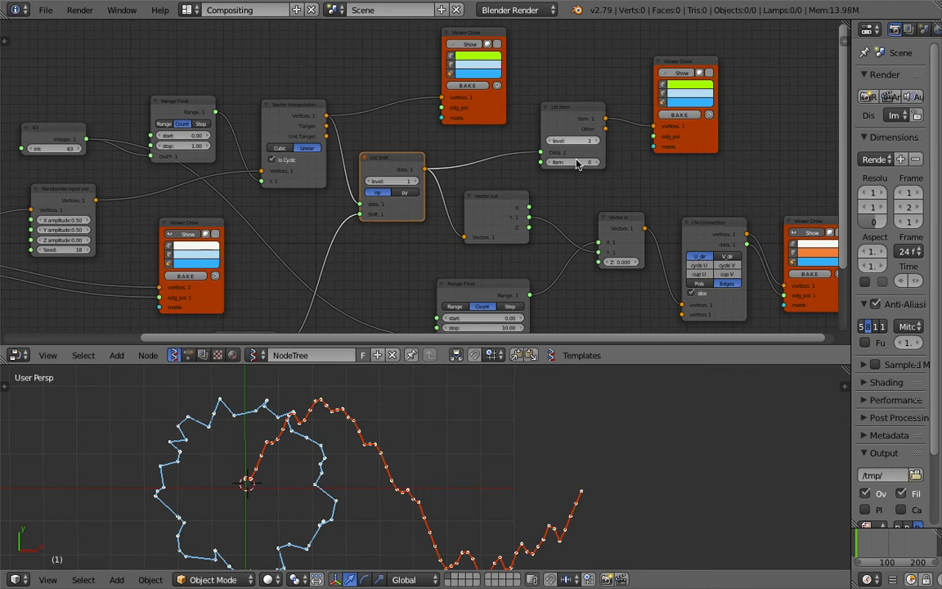
# - Set the List Item node's level to 2 and show the duplicated Viewer Draw node's preview
pyautogui.moveTo(549, 190); pyautogui.dragTo(535, 163, button='middle')
pyautogui.keyDown('shift'); pyautogui.moveTo(486, 476); pyautogui.dragTo(486, 448, button='middle'); pyautogui.keyUp('shift')
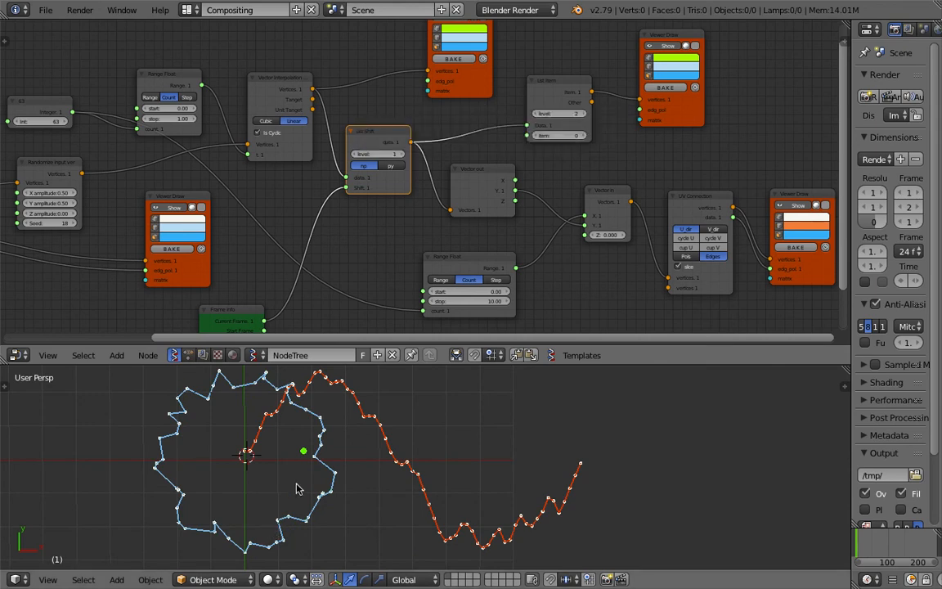
pyautogui.scroll(3, 245, 458)
pyautogui.scroll(-4, 265, 458)
pyautogui.scroll(2, 270, 458)
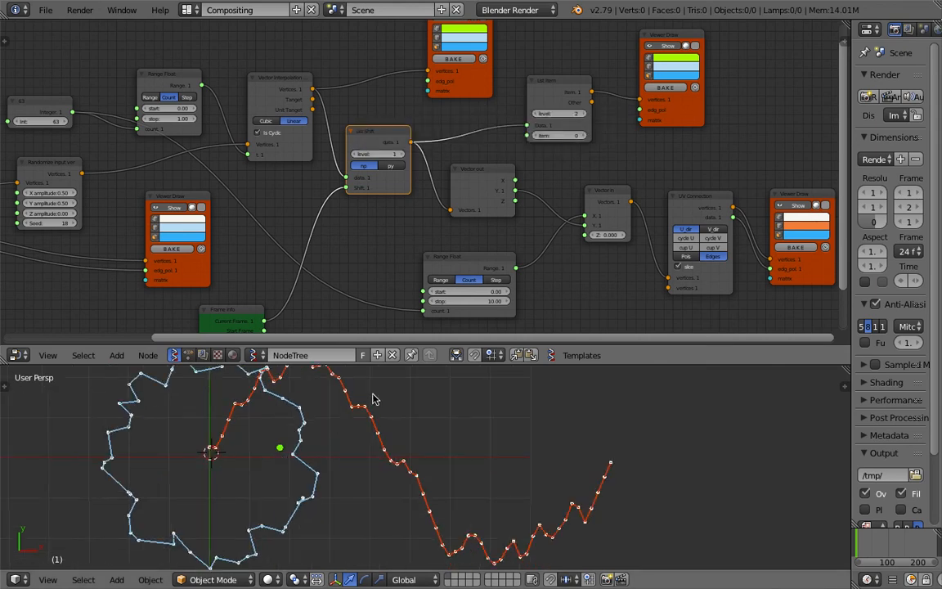
# - Play the animation to check the green point travelling along the outline, stop it and save the file
pyautogui.hotkey('alt', 'a')
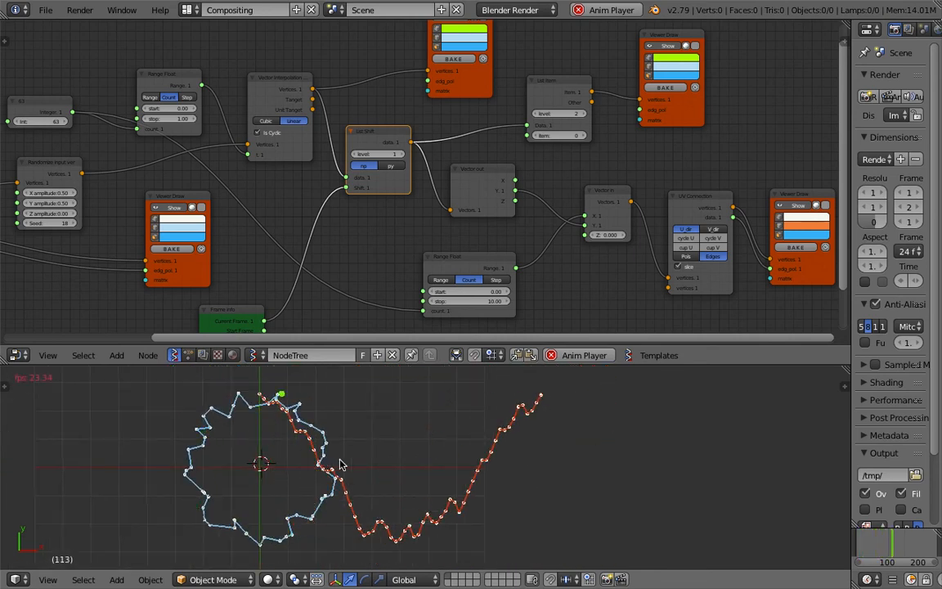
pyautogui.press('Escape')
pyautogui.hotkey('ctrl', 's')
pyautogui.click(366, 469)
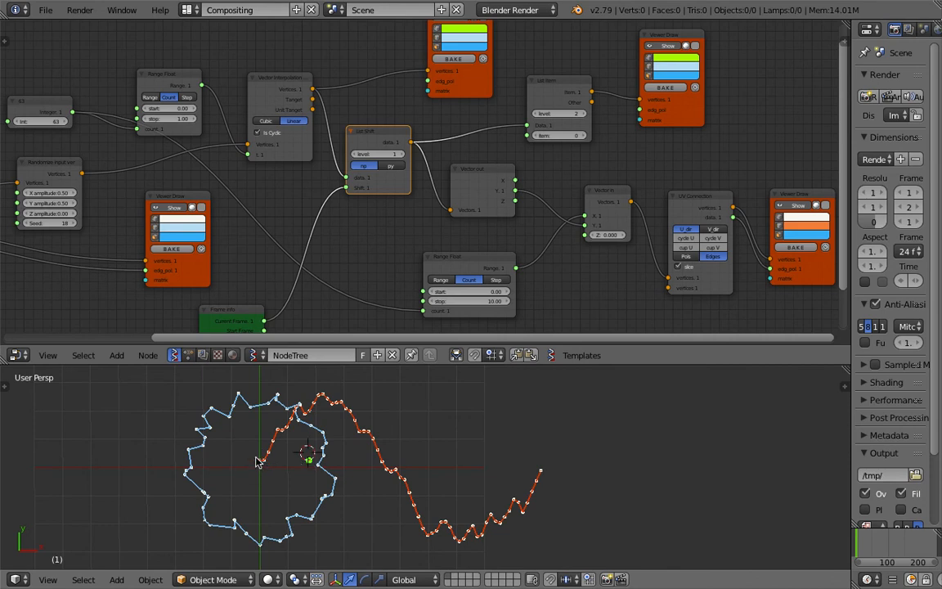
pyautogui.scroll(5, 256, 462)
pyautogui.scroll(-5, 125, 454)
pyautogui.hotkey('ctrl', 's')
pyautogui.click(379, 456)
# - Make room before UV Connection and its Viewer Draw, save the file, and insert a Move node after Vector in
pyautogui.scroll(-1, 556, 156)
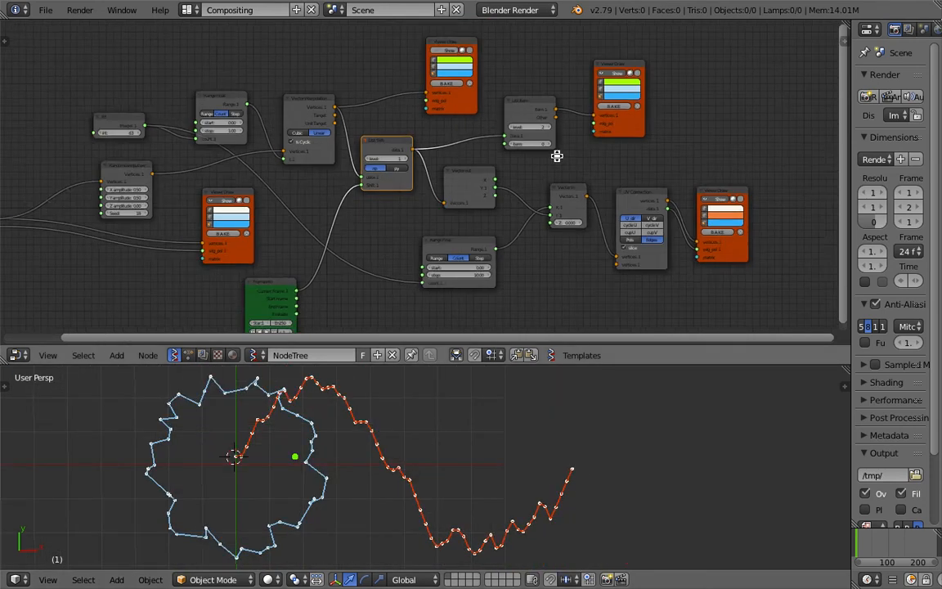
pyautogui.moveTo(557, 155); pyautogui.dragTo(448, 140, button='middle')
pyautogui.moveTo(612, 175); pyautogui.dragTo(692, 167)
pyautogui.hotkey('ctrl', 's')
pyautogui.click(564, 189)
pyautogui.hotkey('alt', 'space')
pyautogui.write('vector m')
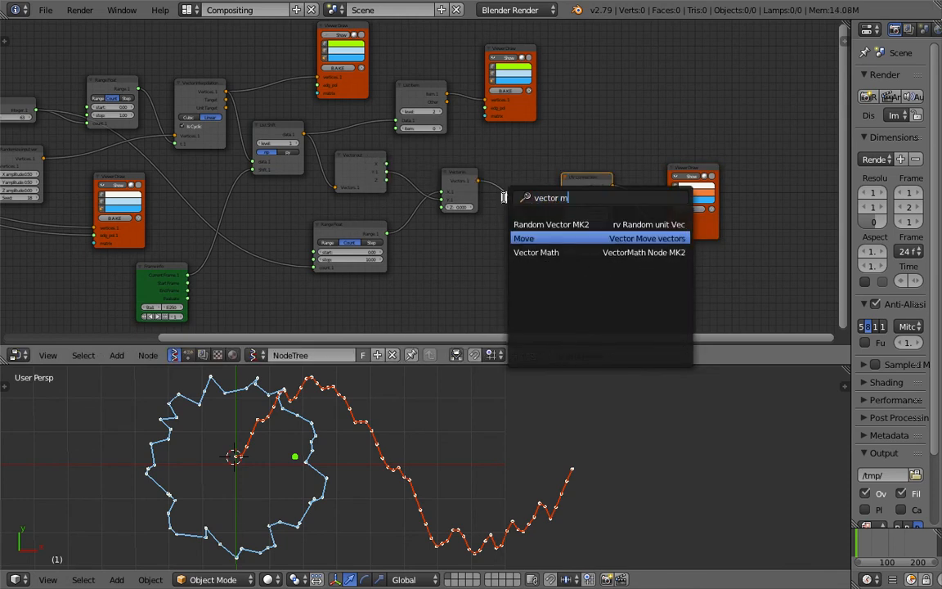
pyautogui.press('Return')
pyautogui.click(505, 200)
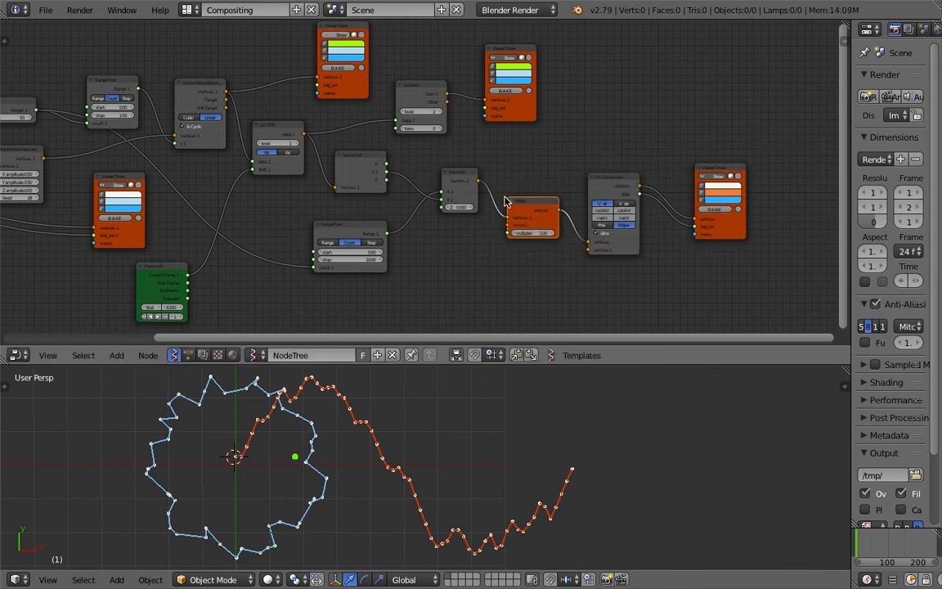
# - Link a new Vector in node with X 1.000 to the Move node's vectors input and set Move's multiplier to 2.98
pyautogui.scroll(2, 486, 238)
pyautogui.hotkey('alt', 'space')
pyautogui.write('vec')
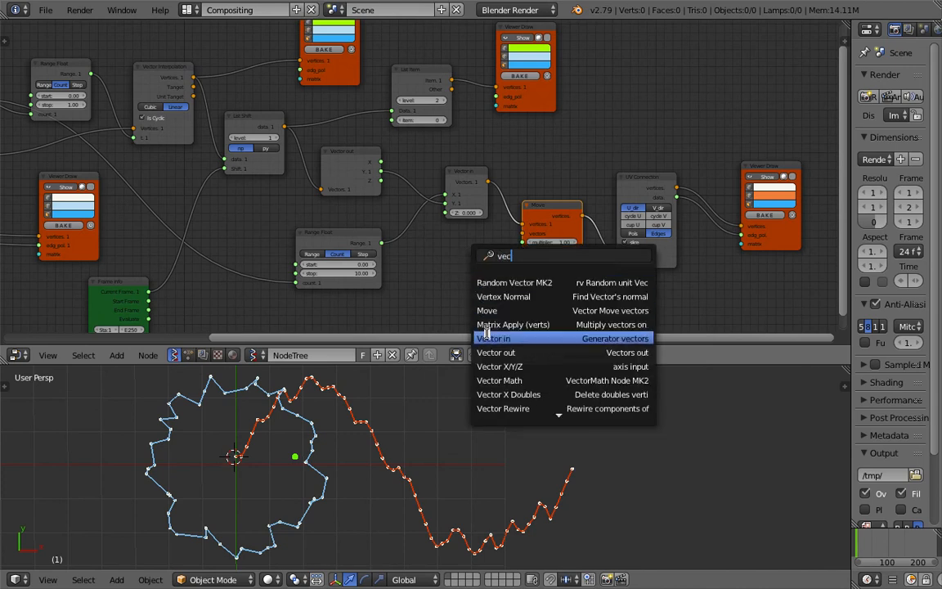
pyautogui.click(484, 334)
pyautogui.click(439, 237)
pyautogui.moveTo(487, 253); pyautogui.dragTo(516, 247)
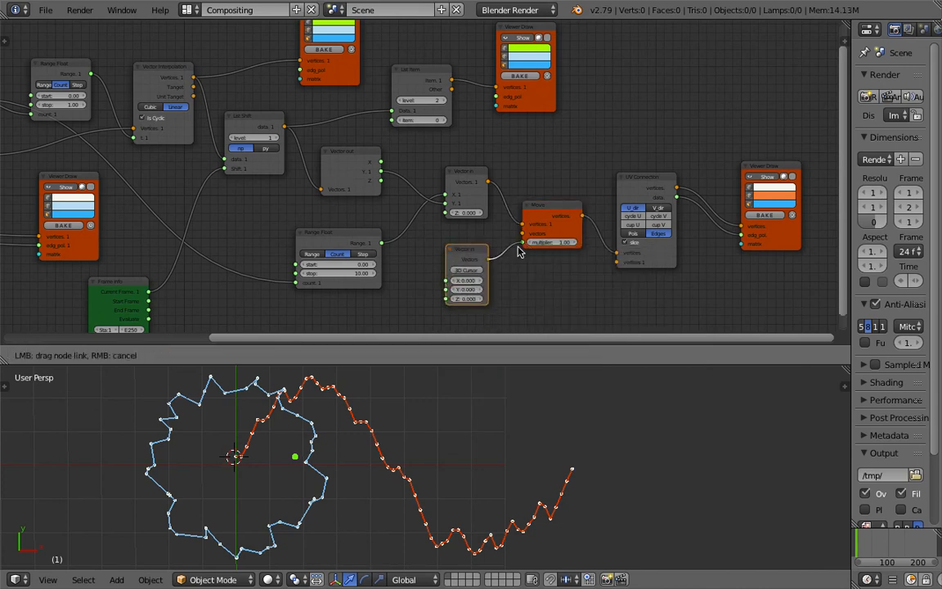
pyautogui.moveTo(473, 280); pyautogui.dragTo(478, 281)
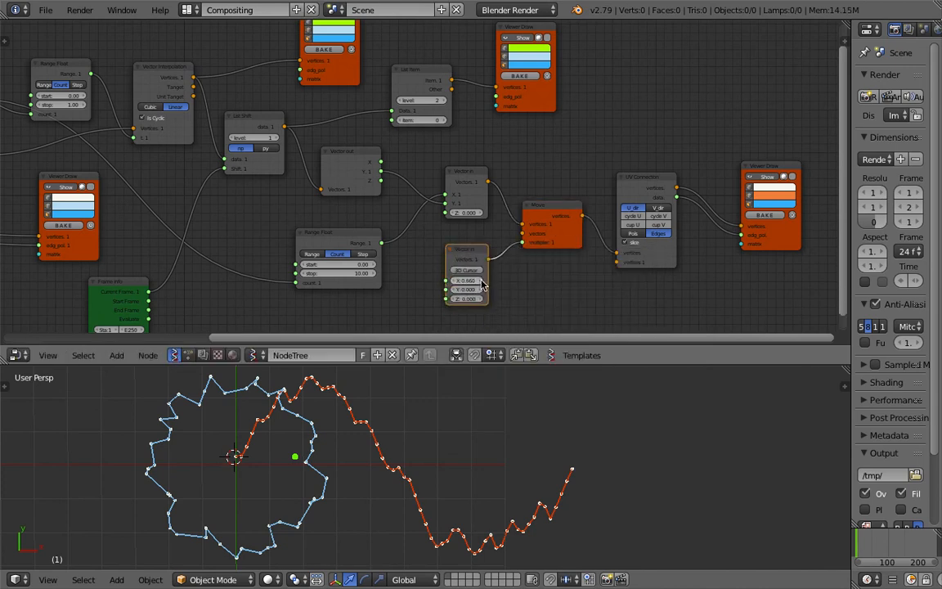
pyautogui.moveTo(524, 242); pyautogui.dragTo(630, 242)
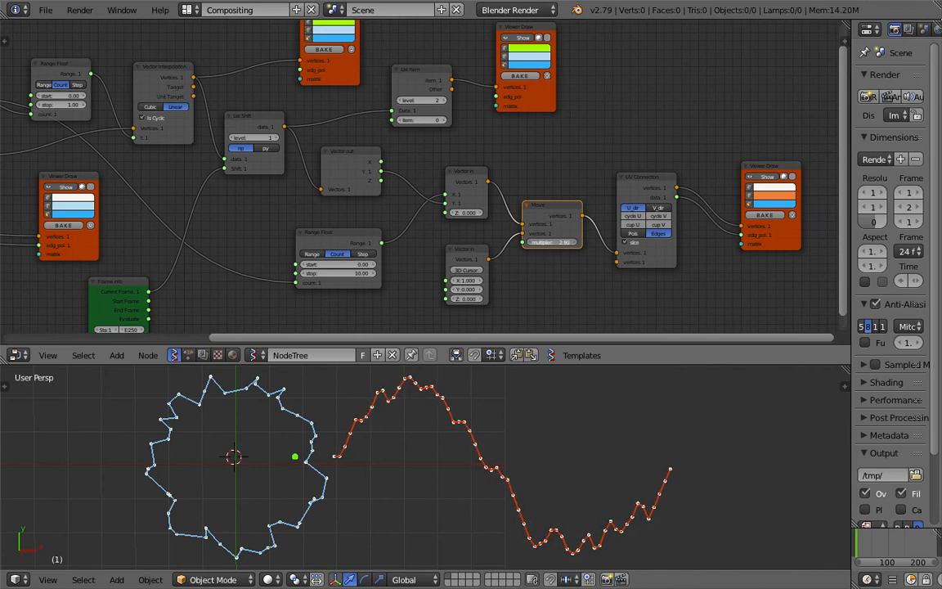
# - Play the offset waveform animation, compare it with the reference clip in Finder, and return to Blender
pyautogui.click(607, 400)
pyautogui.hotkey('alt', 'a')
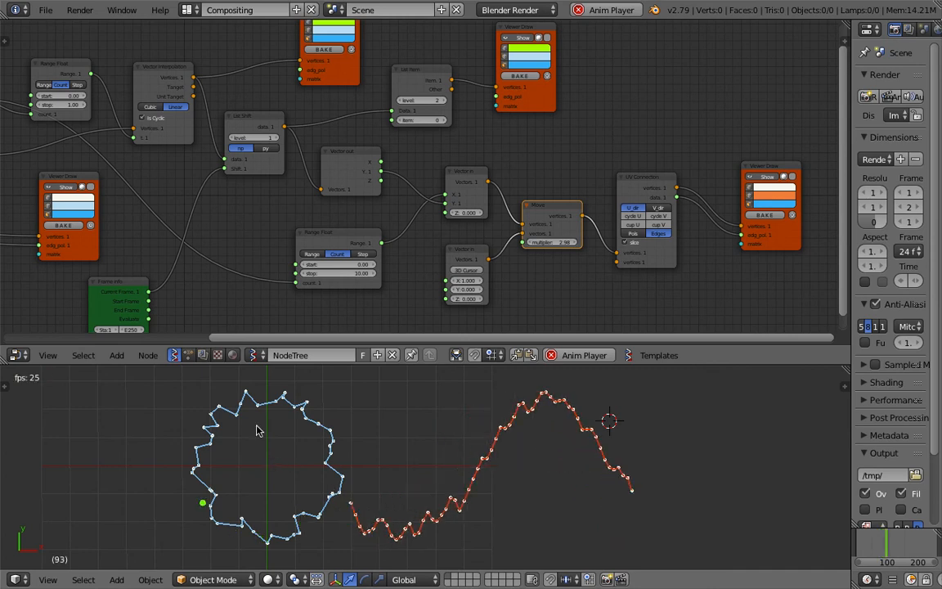
pyautogui.keyDown('shift'); pyautogui.moveTo(320, 449); pyautogui.dragTo(308, 453, button='middle'); pyautogui.keyUp('shift')
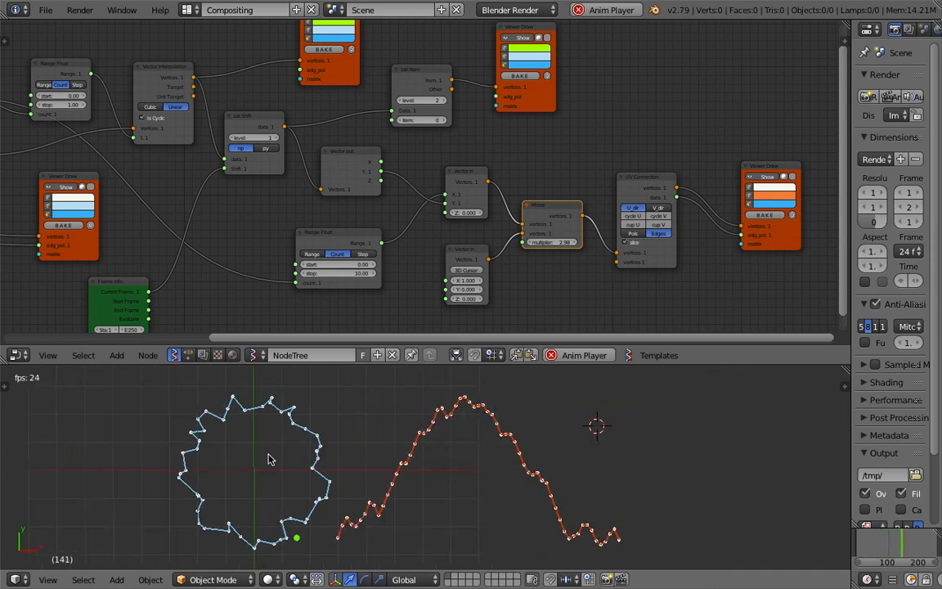
pyautogui.keyDown('shift'); pyautogui.moveTo(582, 443); pyautogui.dragTo(553, 445, button='middle'); pyautogui.keyUp('shift')
pyautogui.click(642, 426)
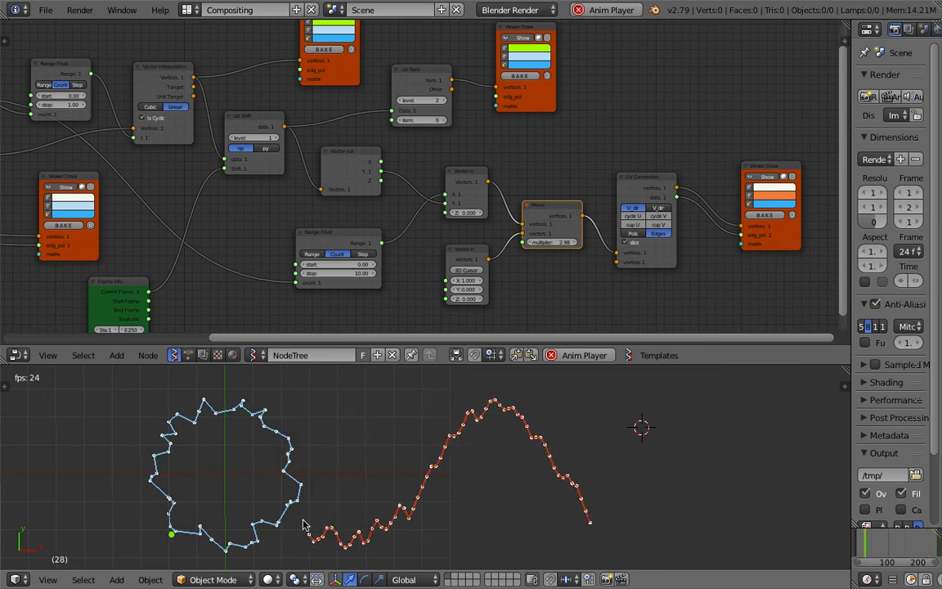
pyautogui.click(692, 489)
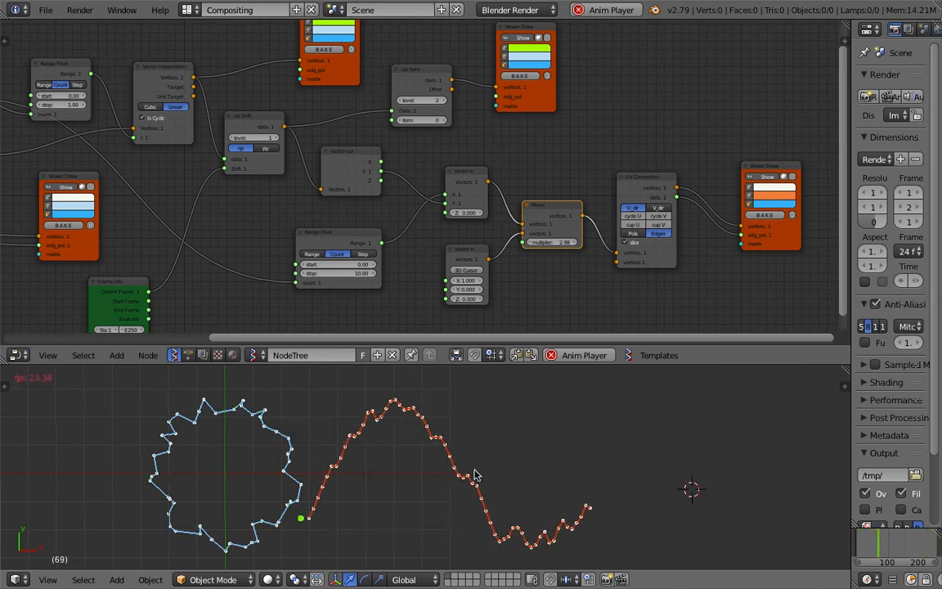
pyautogui.hotkey('ctrl', 'Left')
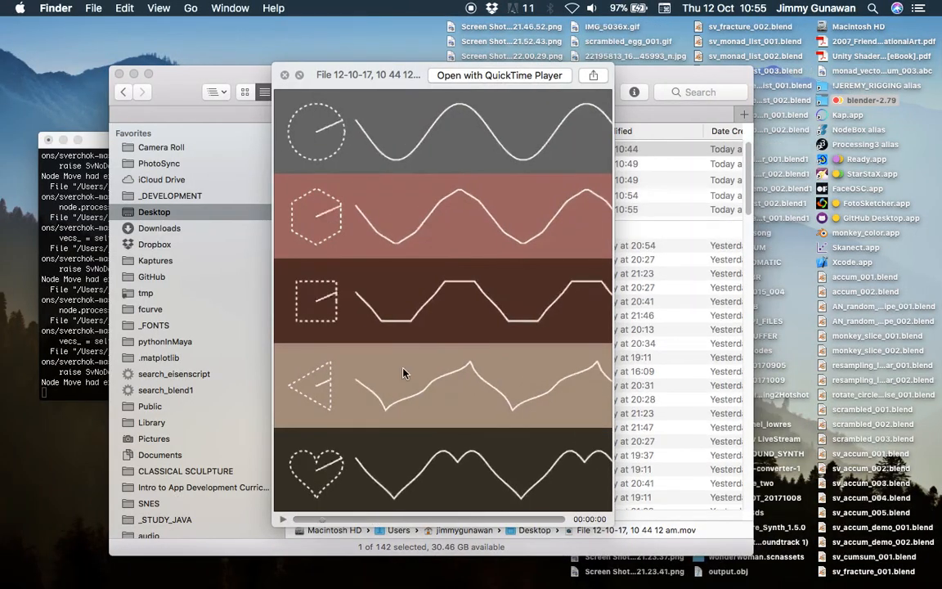
pyautogui.hotkey('ctrl', 'Right')
# - Make the polygon outline's Viewer Draw node draw its edges dashed, like the reference clip
pyautogui.moveTo(291, 80); pyautogui.dragTo(303, 108, button='middle')
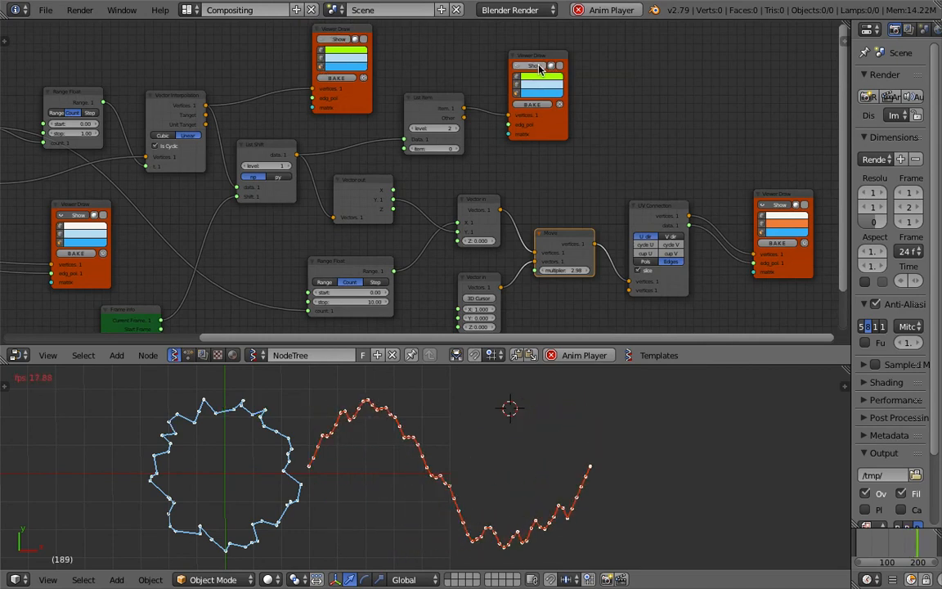
pyautogui.moveTo(325, 226); pyautogui.dragTo(346, 193, button='middle')
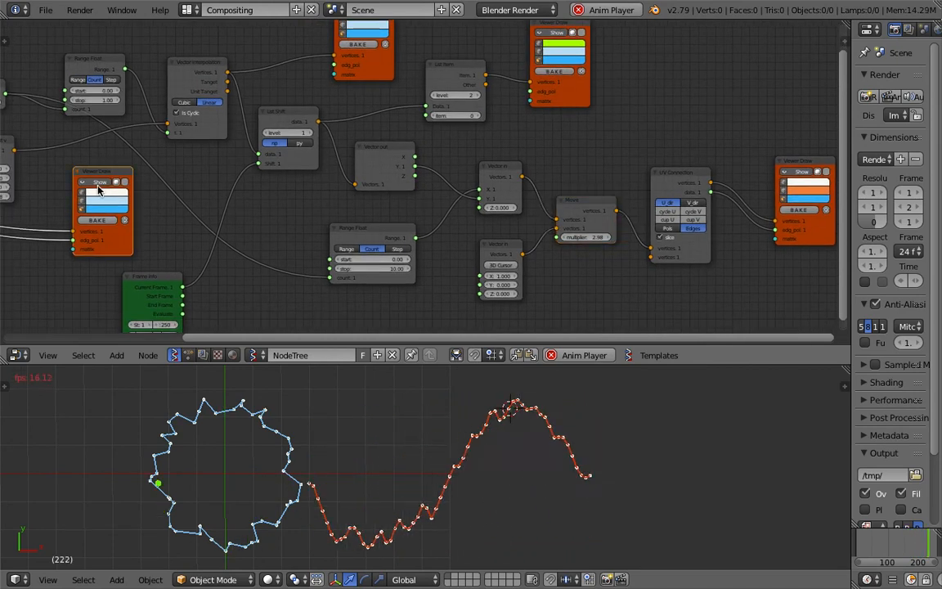
pyautogui.click(94, 186)
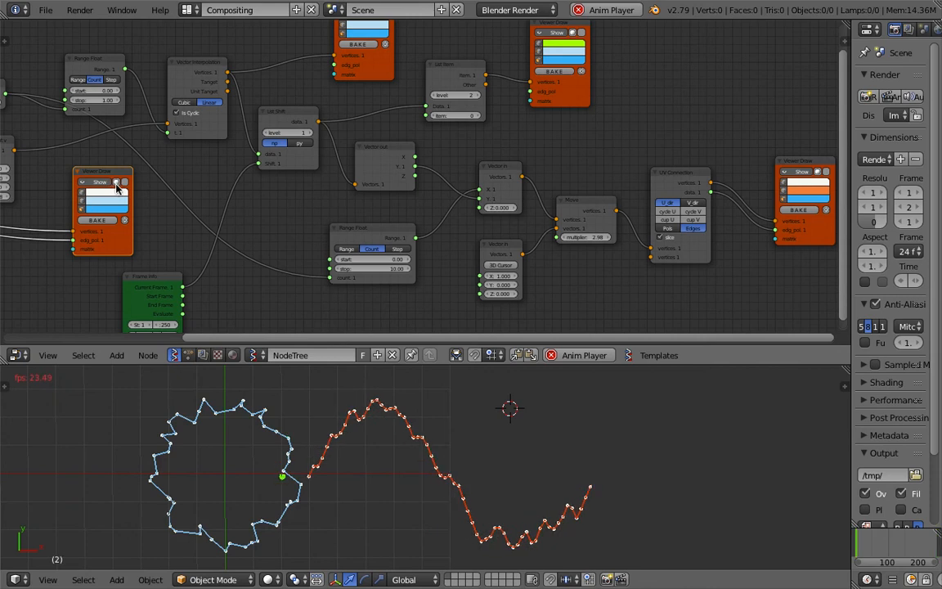
pyautogui.moveTo(133, 197); pyautogui.dragTo(190, 190, button='middle')
pyautogui.click(590, 465)
pyautogui.click(649, 459)
pyautogui.keyDown('shift'); pyautogui.moveTo(659, 460); pyautogui.dragTo(673, 460, button='middle'); pyautogui.keyUp('shift')
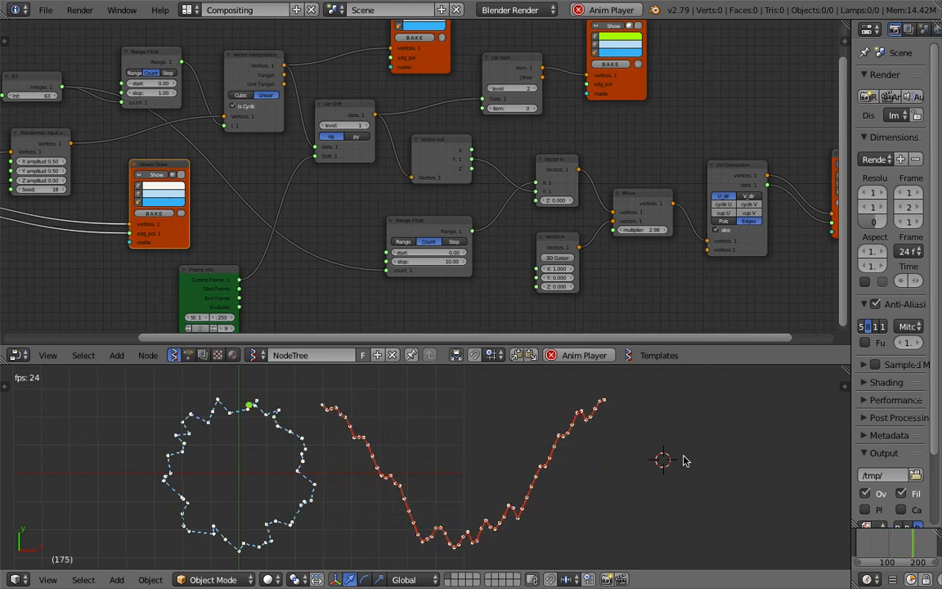
# - Enlarge the 3D view's area and move the polygon's Viewer Draw node closer to the Randomize node
pyautogui.moveTo(696, 364); pyautogui.dragTo(694, 298)
pyautogui.scroll(-5, 426, 148)
pyautogui.scroll(2, 431, 180)
pyautogui.click(289, 236)
pyautogui.moveTo(289, 236); pyautogui.dragTo(295, 233)
pyautogui.moveTo(270, 169); pyautogui.dragTo(240, 164)
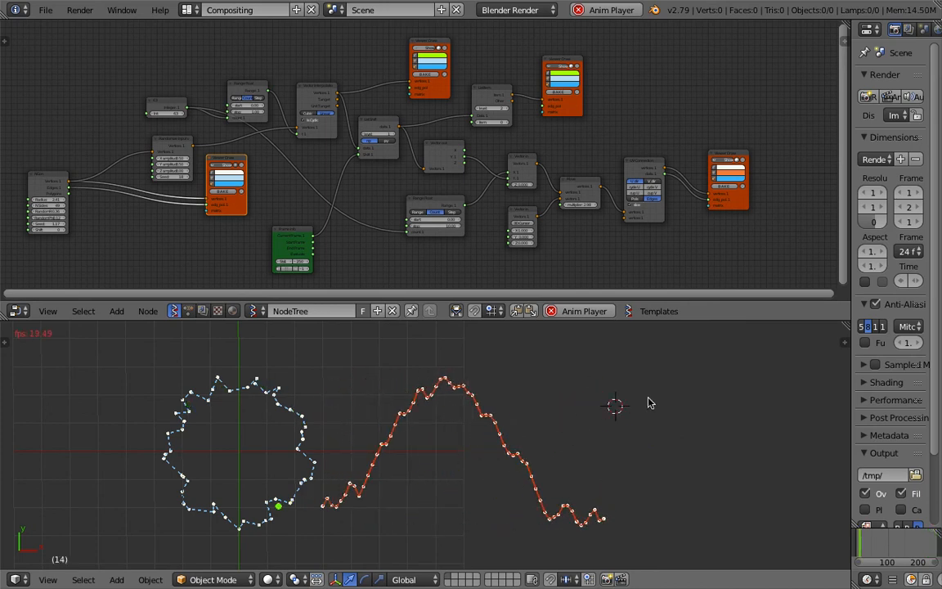
# - Move the NGon node closer to the Randomize node and the polygon's Viewer Draw node
pyautogui.moveTo(500, 210); pyautogui.dragTo(510, 214, button='middle')
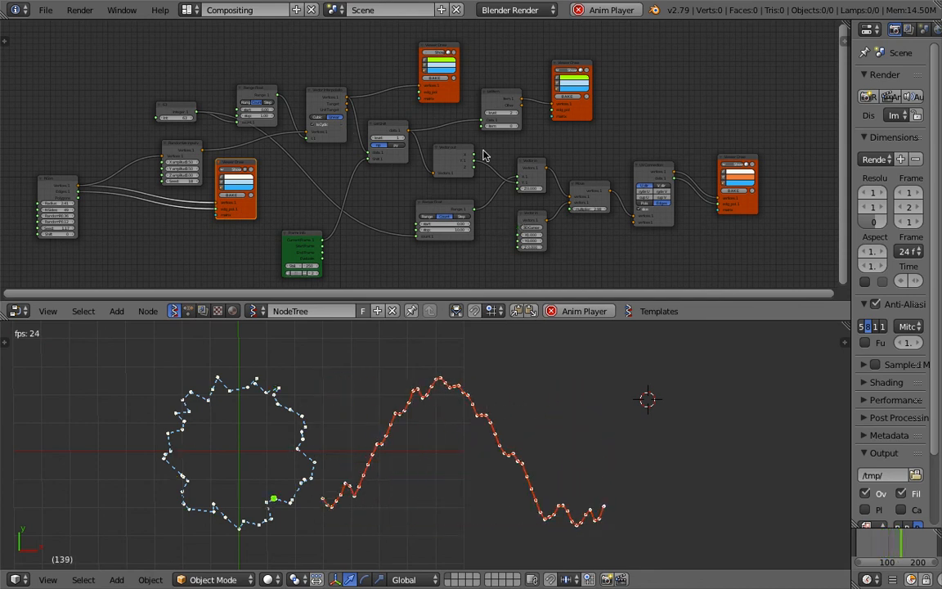
pyautogui.moveTo(426, 239); pyautogui.dragTo(441, 236, button='middle')
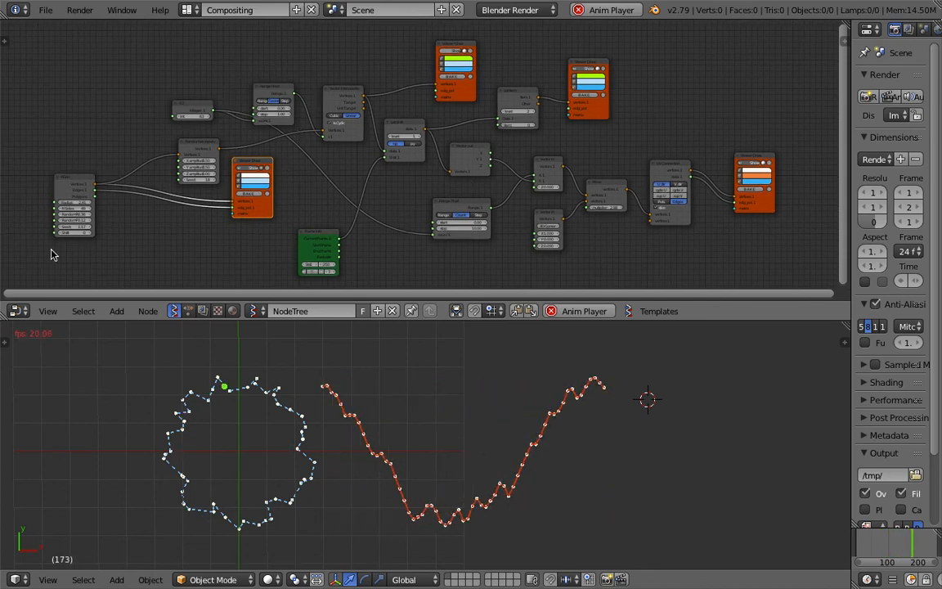
pyautogui.moveTo(80, 185); pyautogui.dragTo(117, 175)
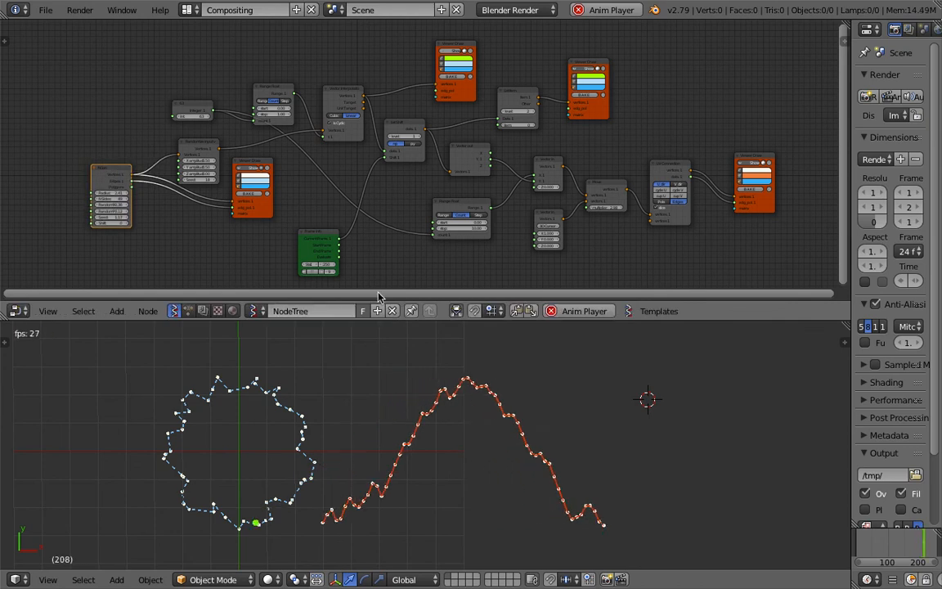